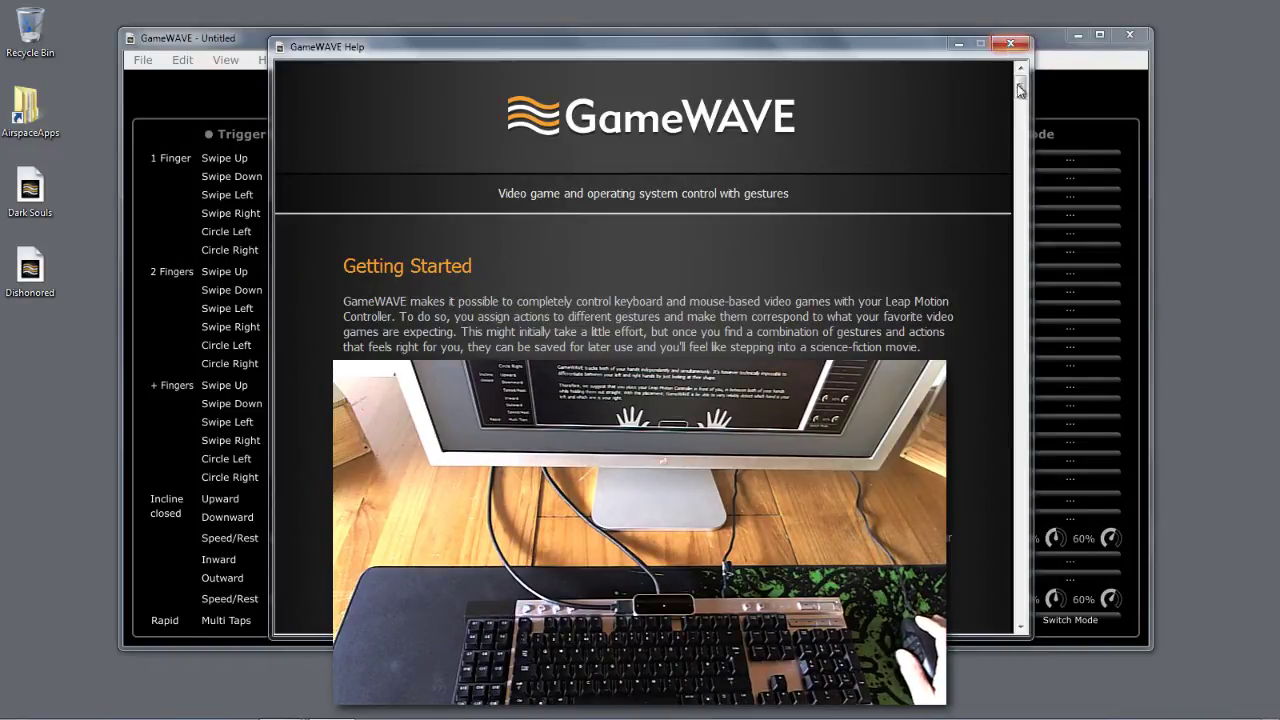
Close the Help guide to reveal the untitled configuration with its trigger and steering panels
{"action": "left_click", "coordinate": [1010, 46]}
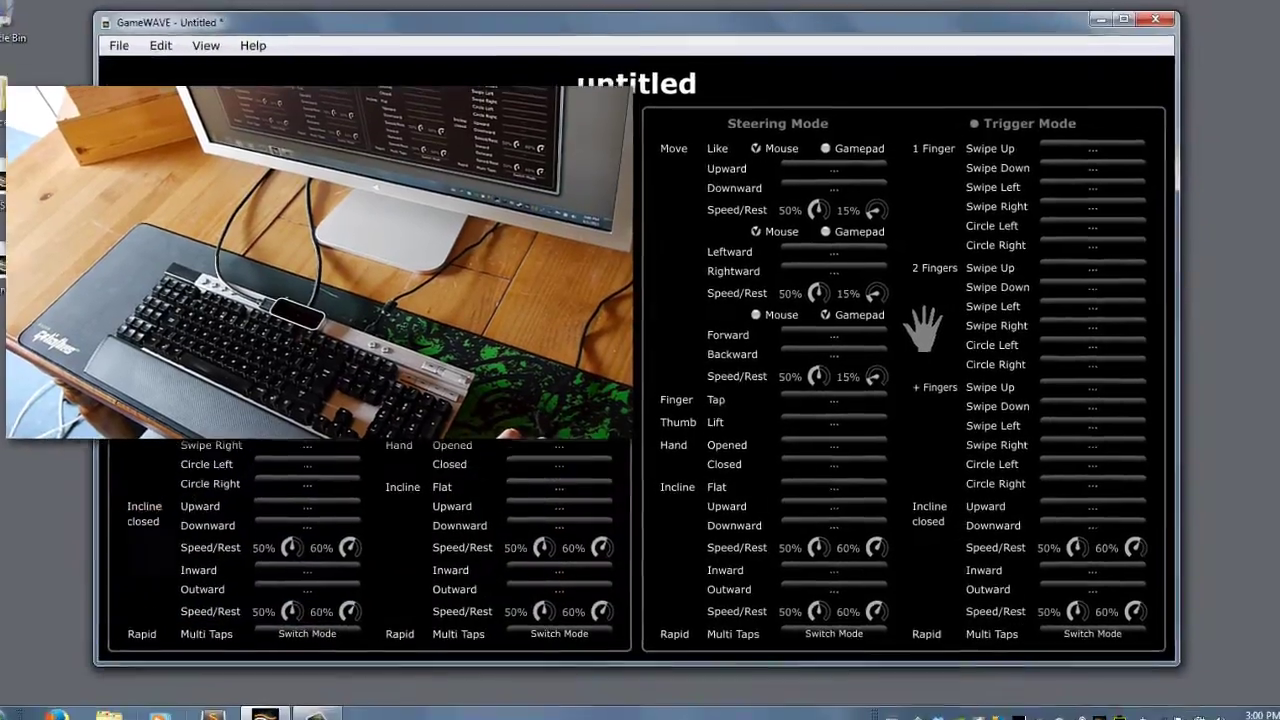
{"action": "left_click", "coordinate": [109, 716]}
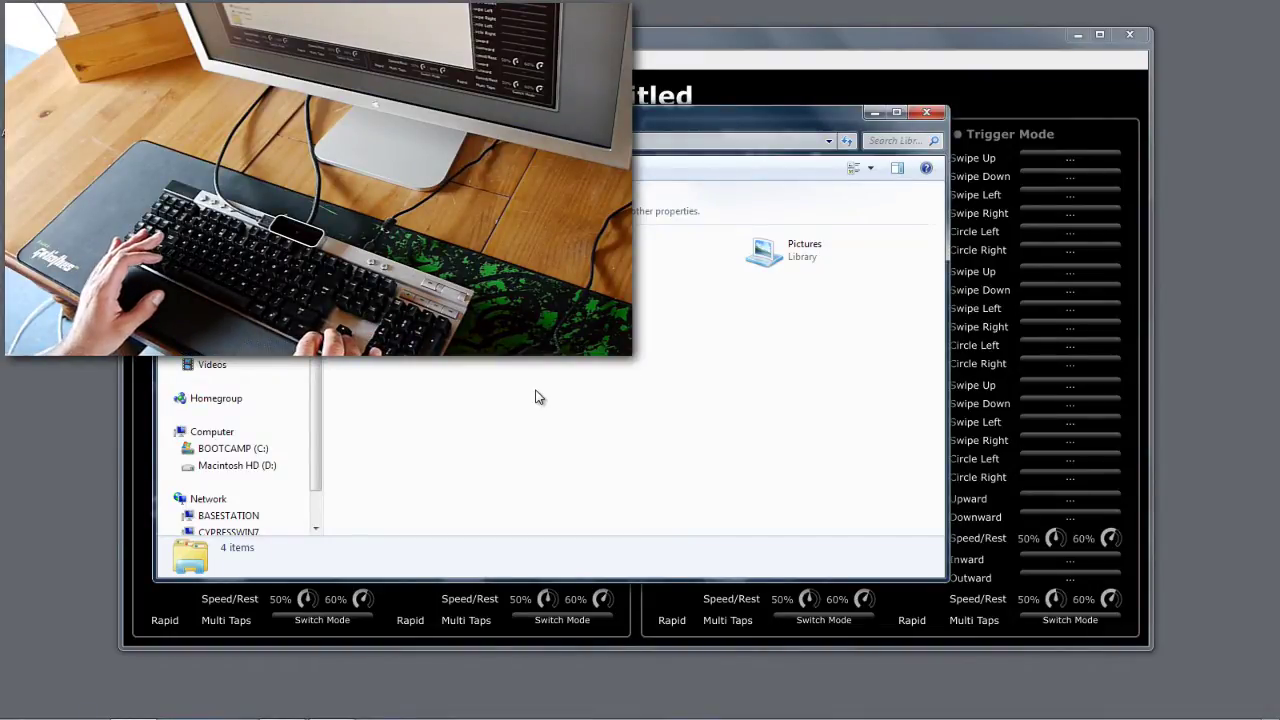
{"action": "key", "text": "super+Left"}
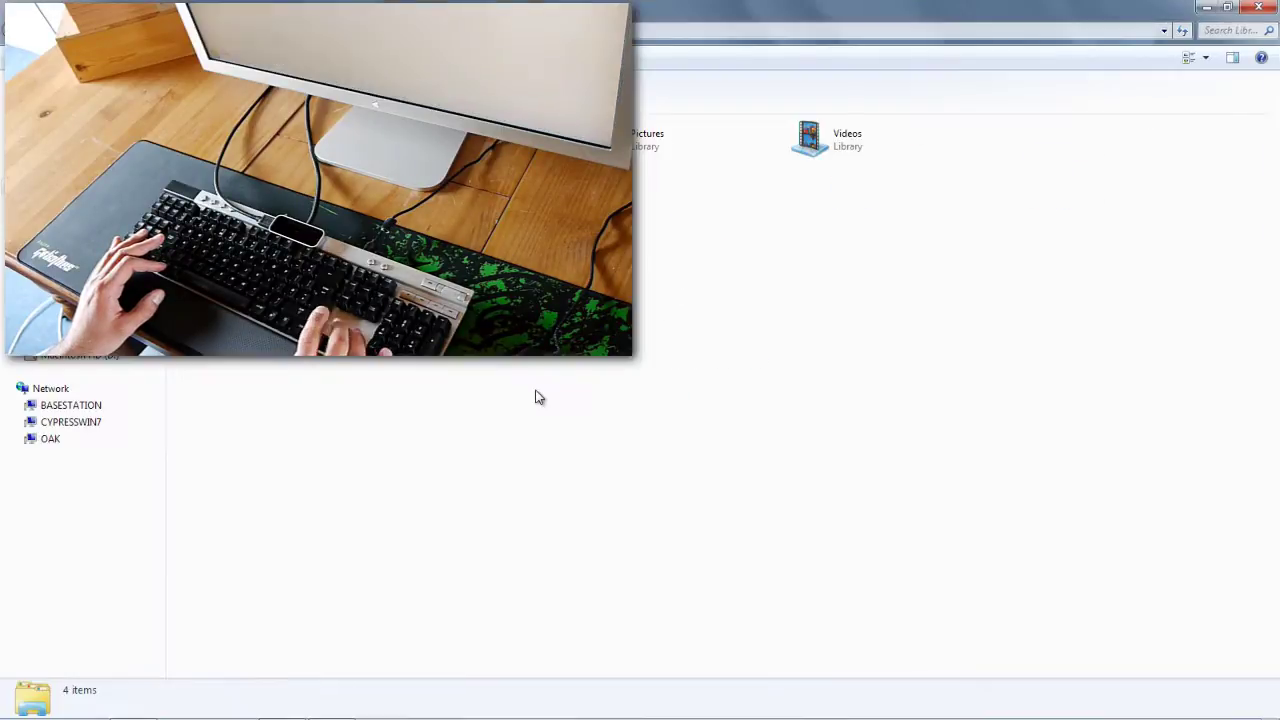
{"action": "key", "text": "super+Right"}
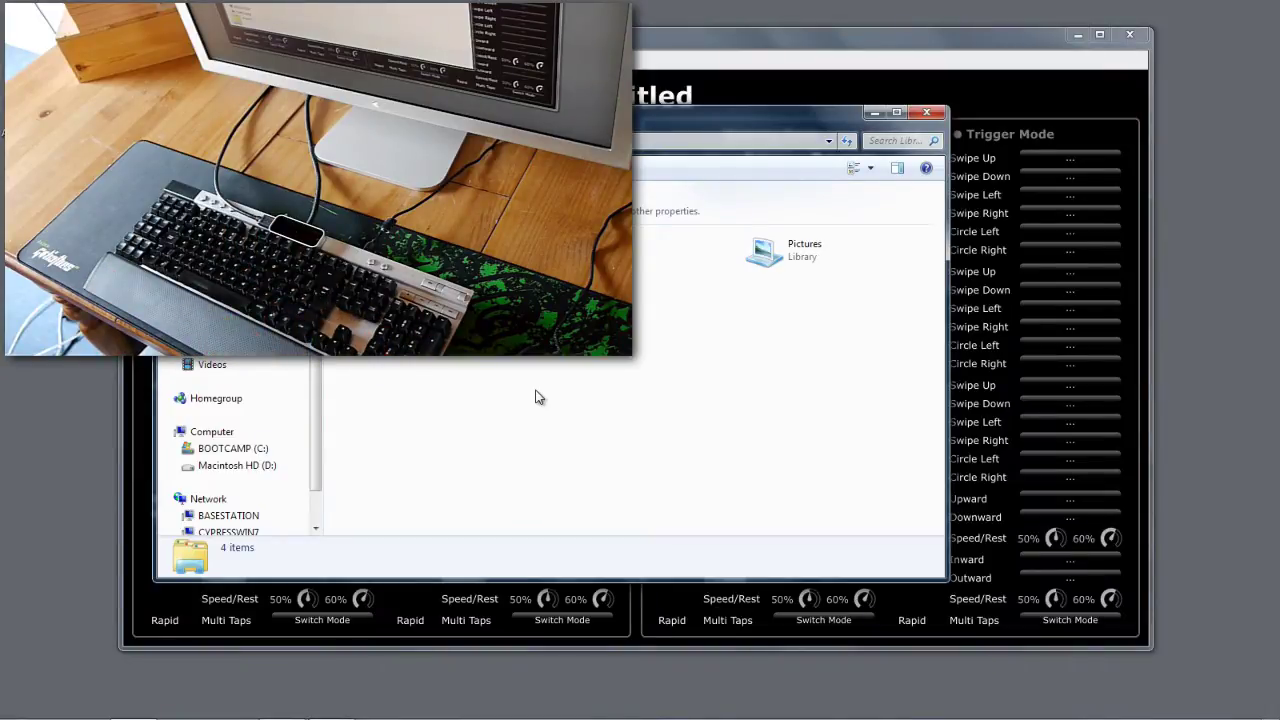
{"action": "left_click", "coordinate": [747, 34]}
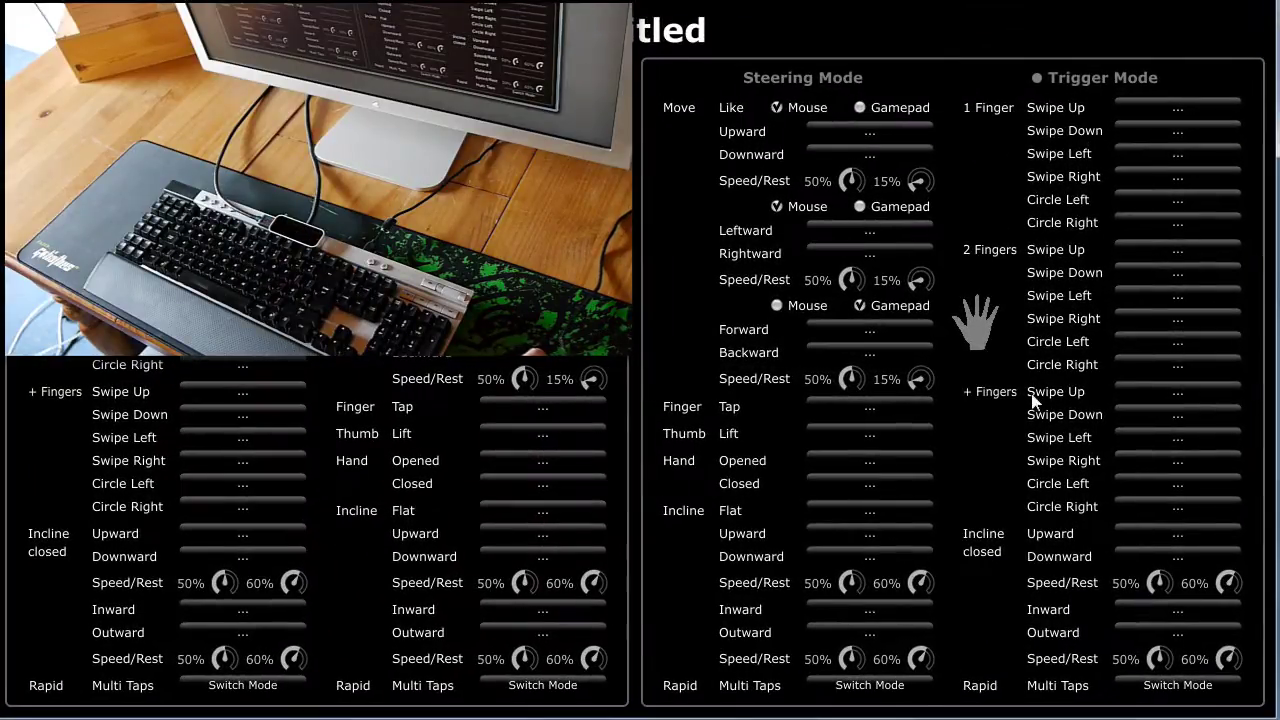
Assign win+cursor up and win+cursor down to the more-fingers Swipe Up and Swipe Down
{"action": "left_click", "coordinate": [1063, 388]}
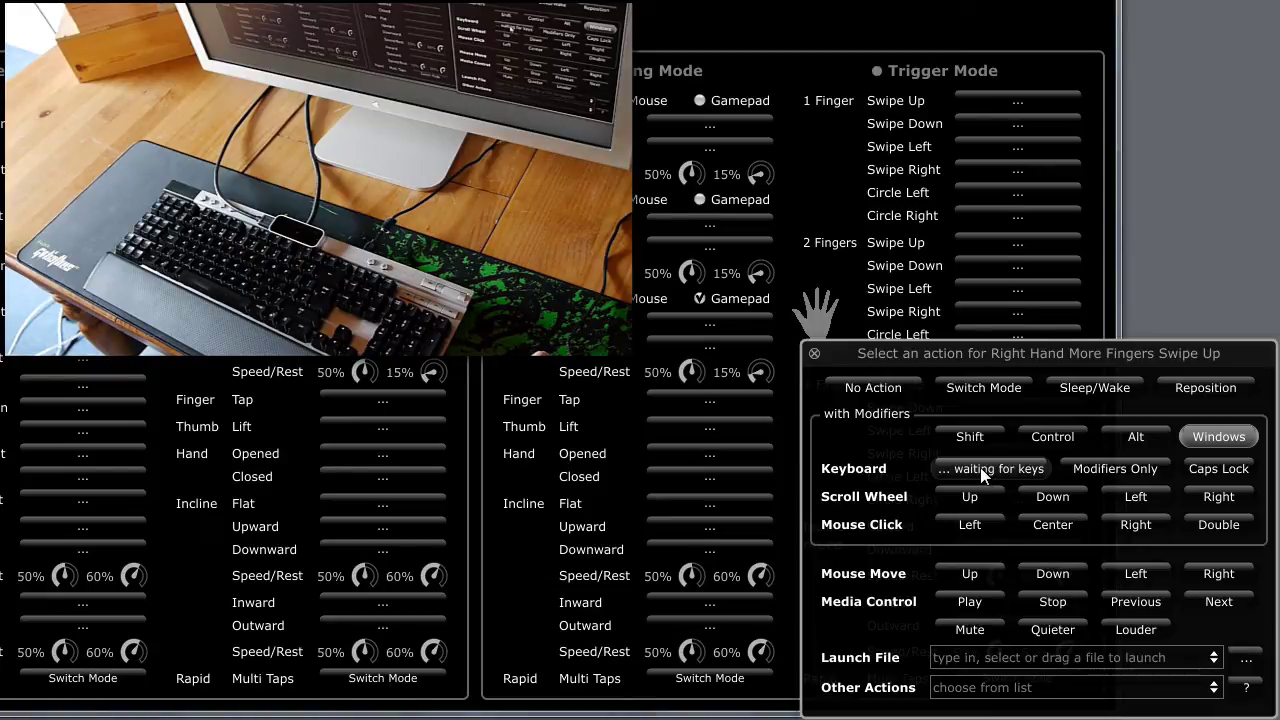
{"action": "key", "text": "shift"}
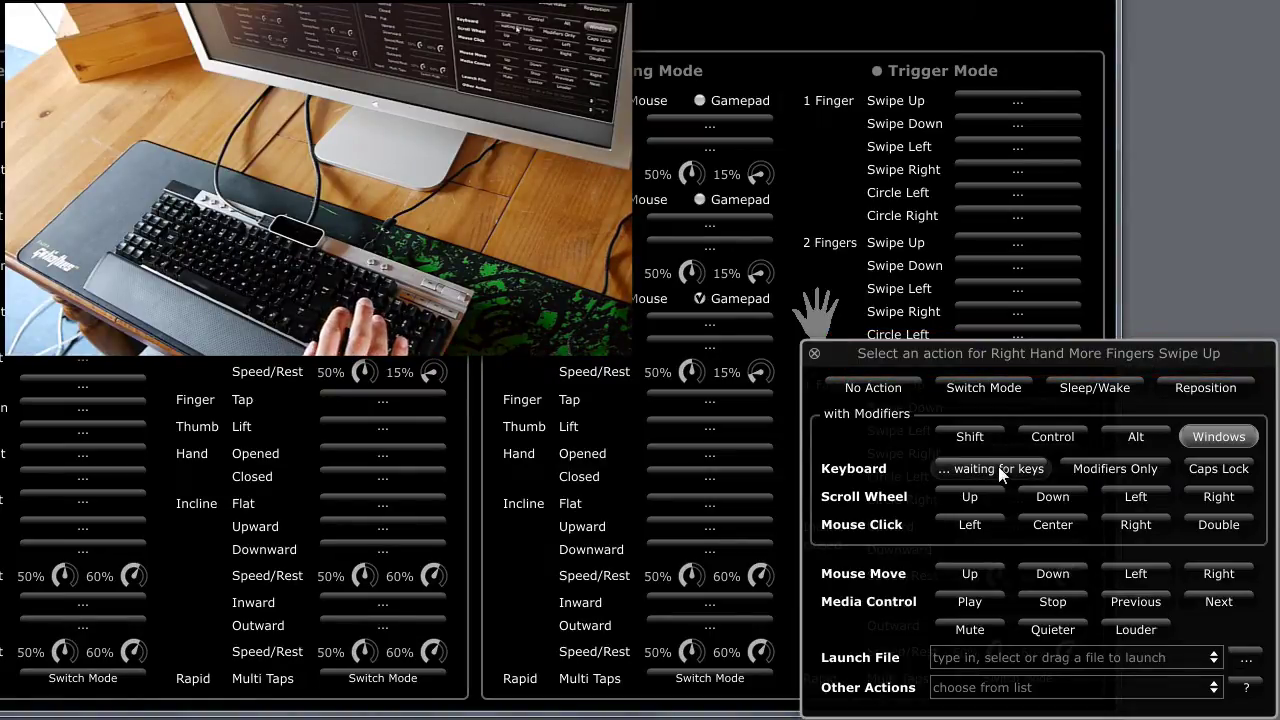
{"action": "key", "text": "super+Up"}
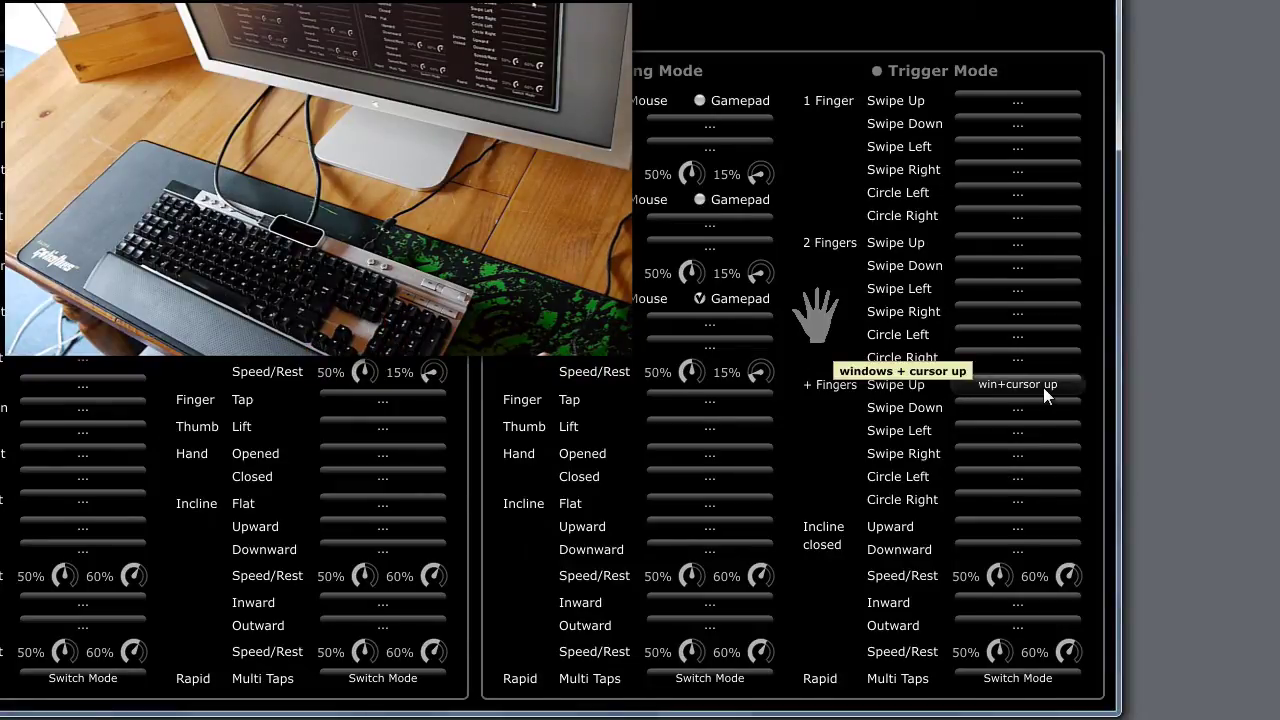
{"action": "left_click", "coordinate": [1010, 384]}
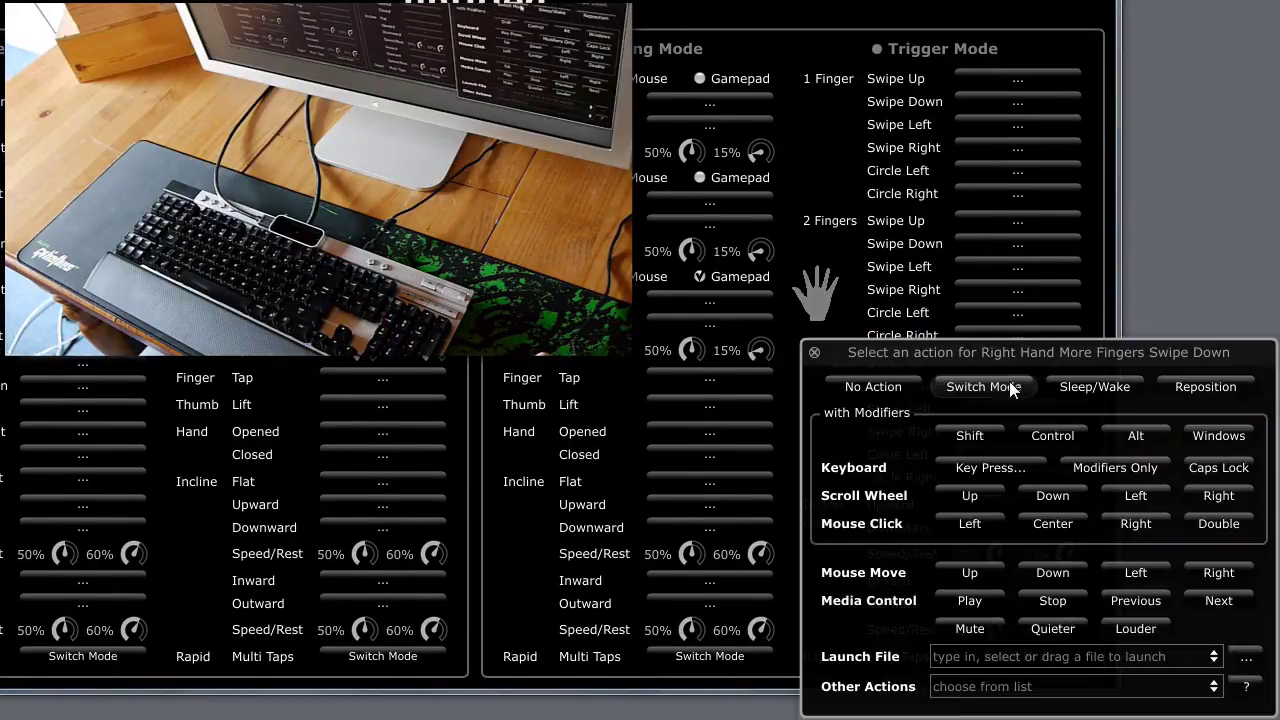
{"action": "left_click", "coordinate": [1014, 460]}
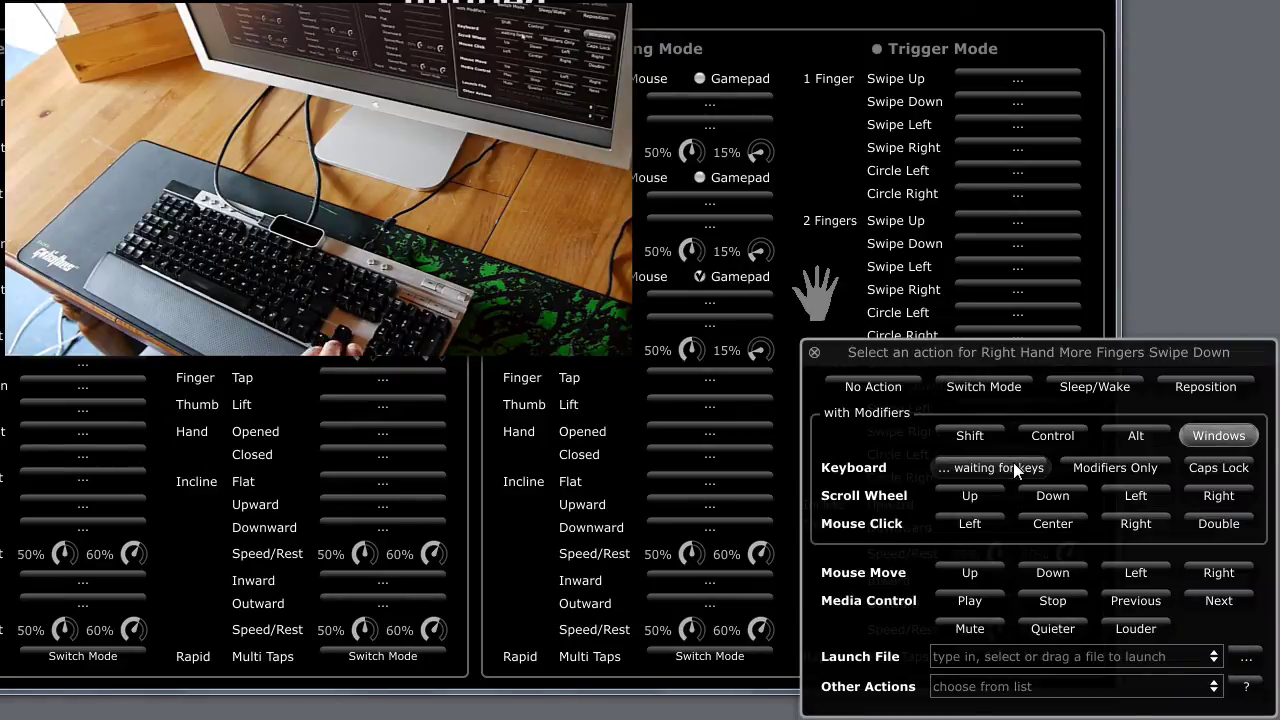
{"action": "key", "text": "Down"}
Assign win+cursor left and win+cursor right to the more-fingers Swipe Left and Swipe Right
{"action": "left_click", "coordinate": [978, 395]}
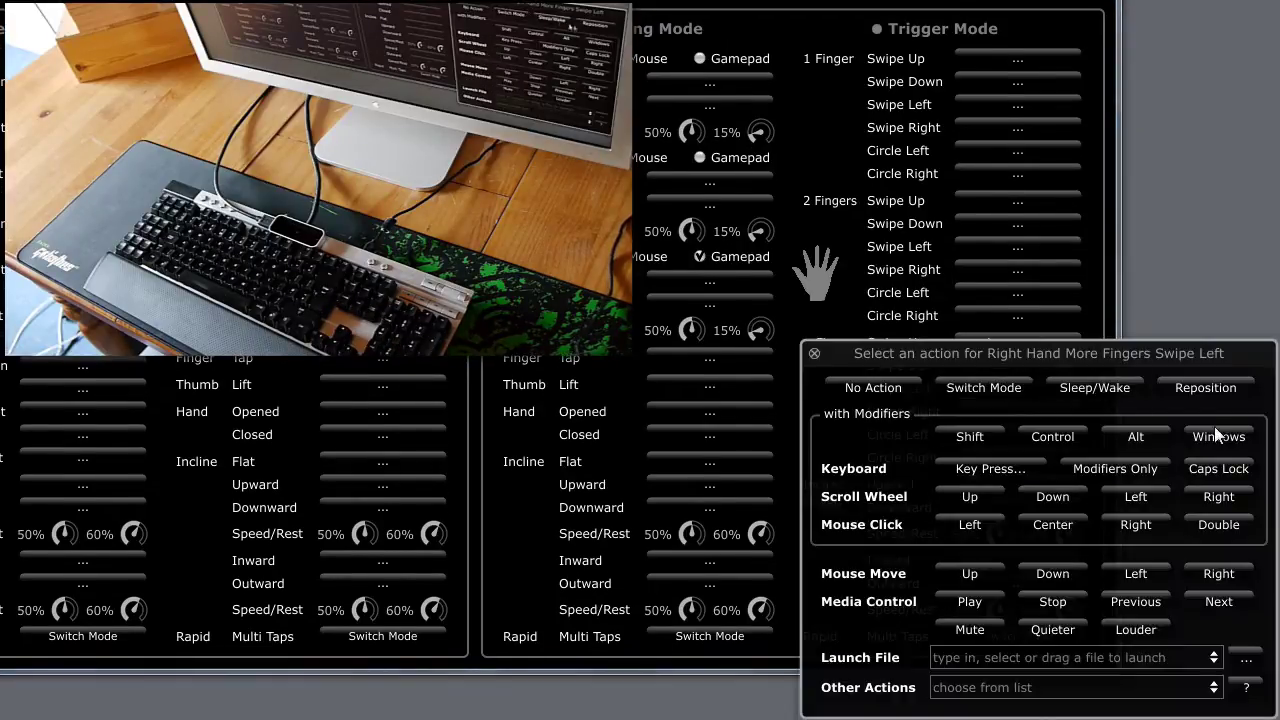
{"action": "left_click", "coordinate": [995, 464]}
{"action": "key", "text": "Left"}
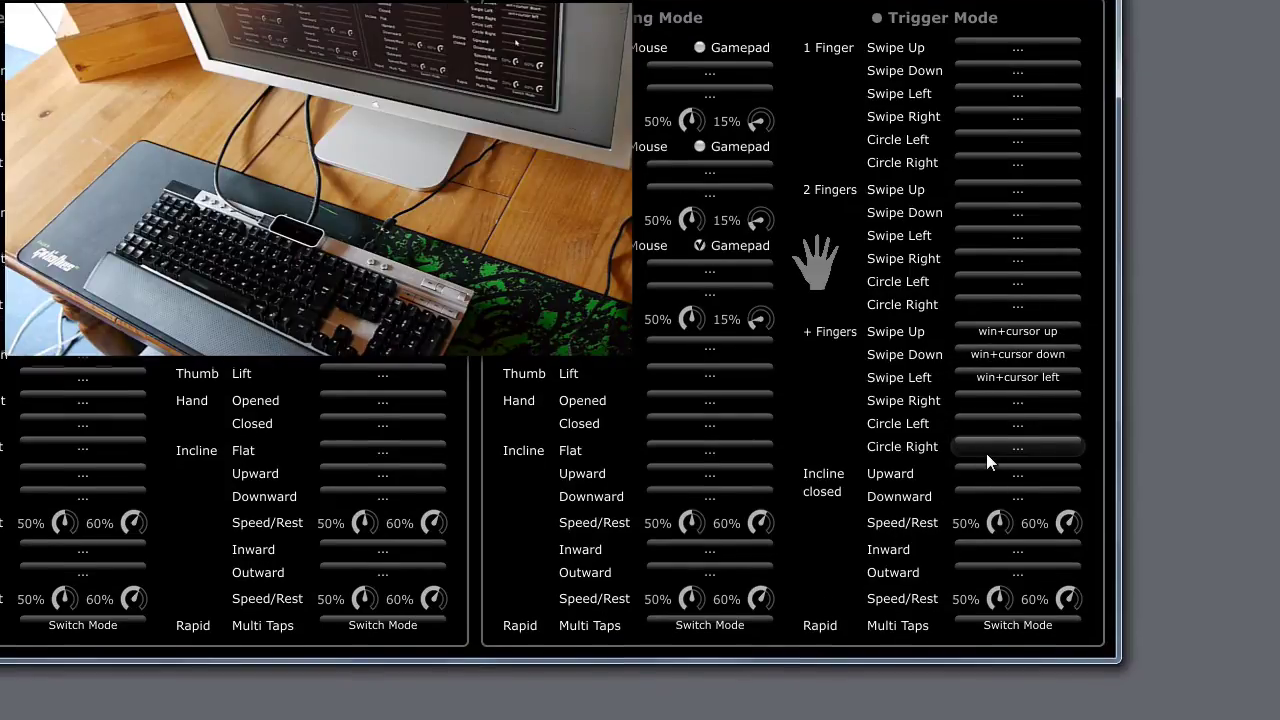
{"action": "left_click", "coordinate": [1001, 384]}
{"action": "left_click", "coordinate": [1216, 434]}
{"action": "left_click", "coordinate": [1028, 468]}
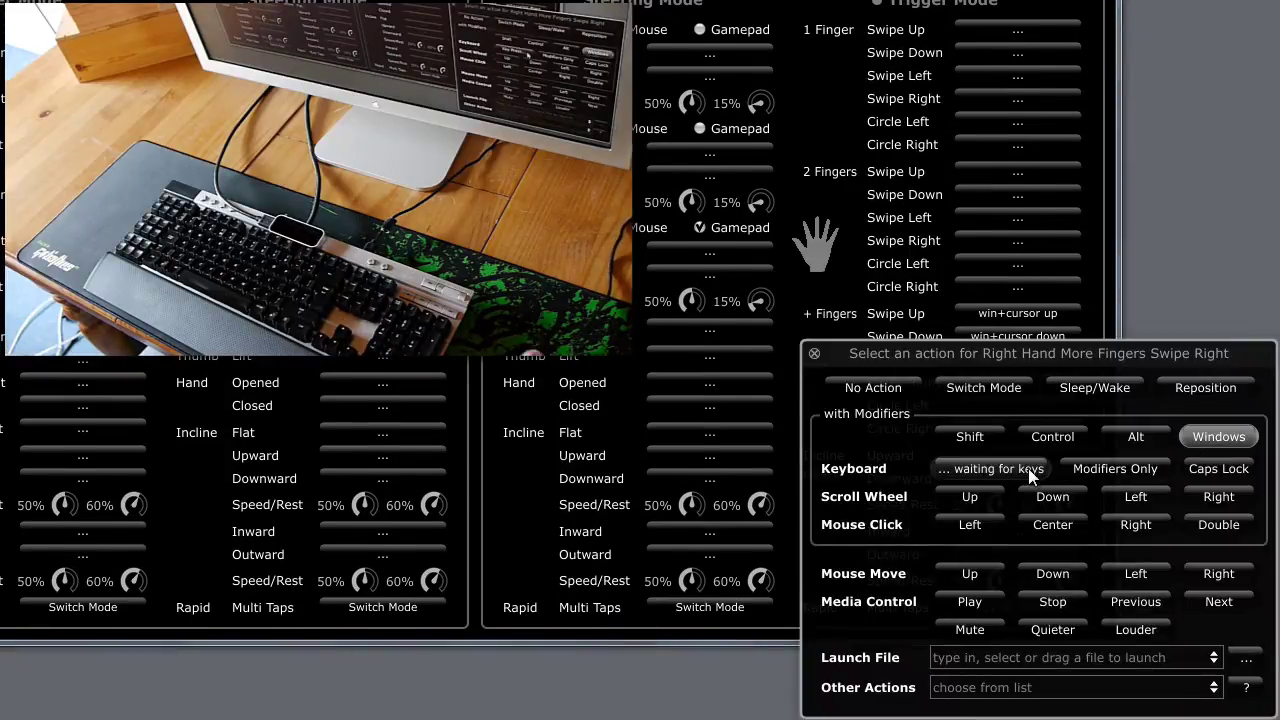
{"action": "key", "text": "Right"}
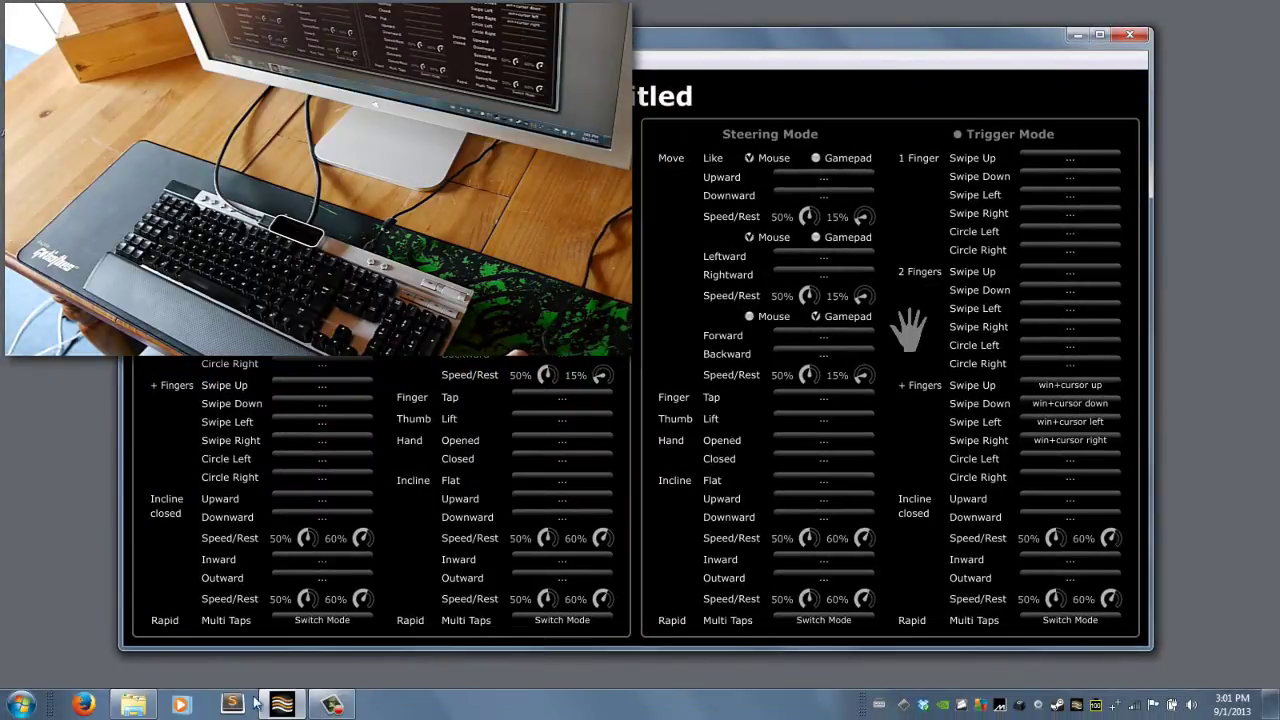
Test win+cursor snapping on the Libraries window, then minimize it and maximize GameWAVE
{"action": "left_click", "coordinate": [147, 705]}
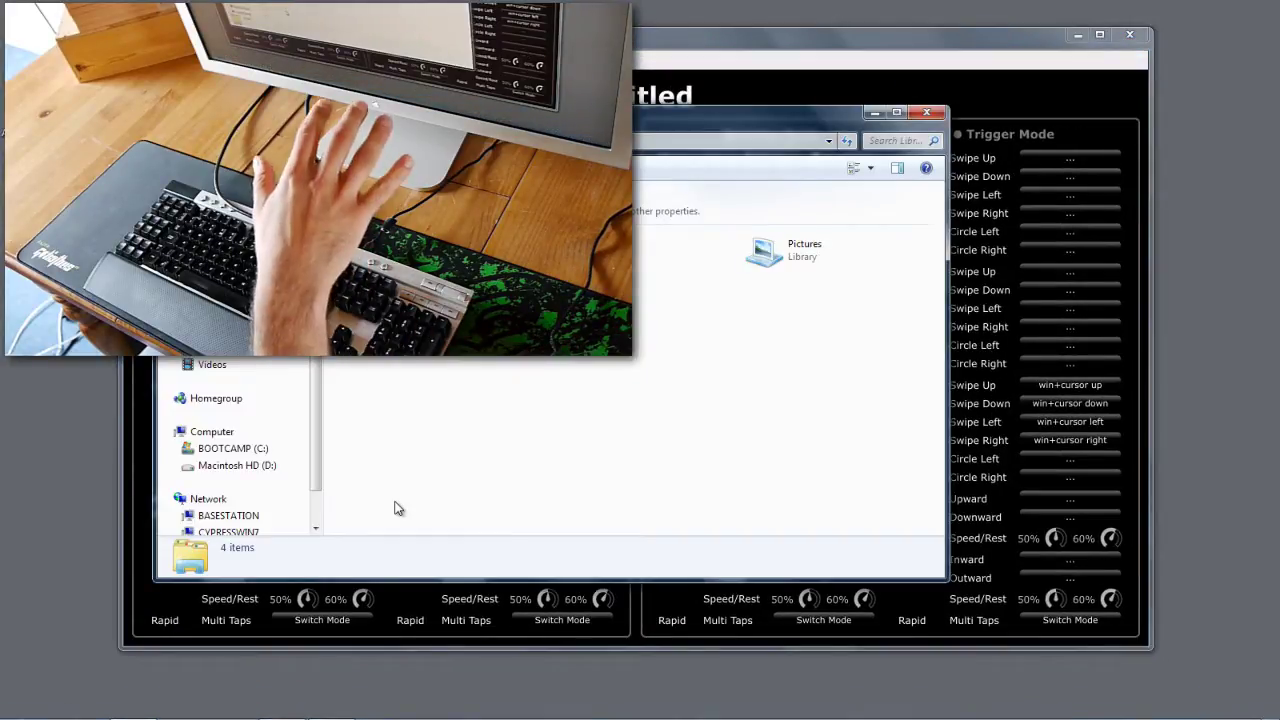
{"action": "key", "text": "super+Left"}
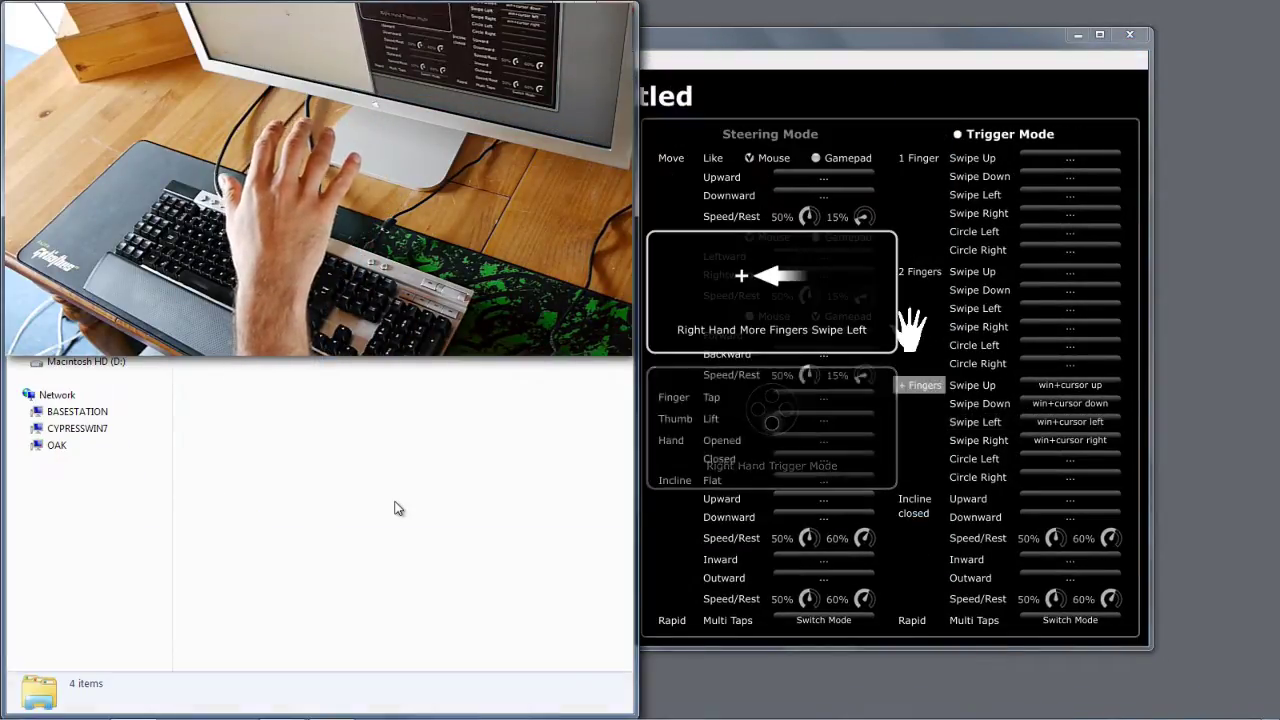
{"action": "key", "text": "super+Up"}
{"action": "key", "text": "super+Down"}
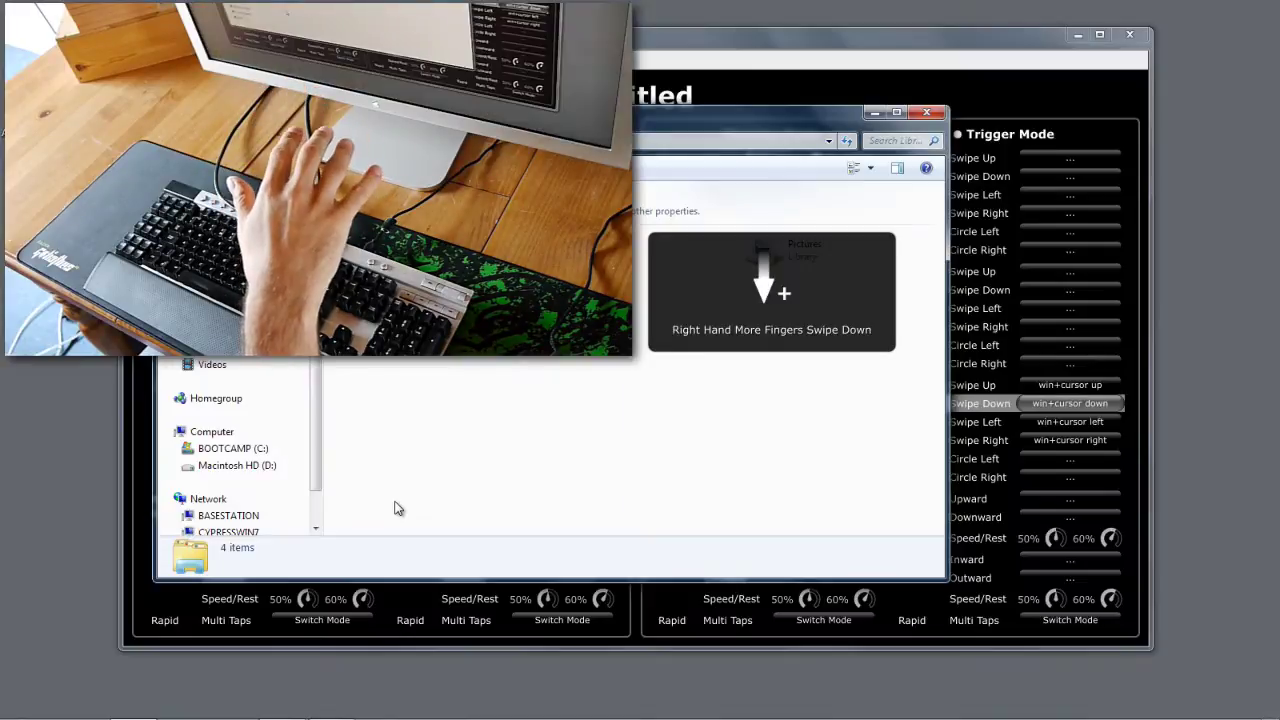
{"action": "key", "text": "super+Right"}
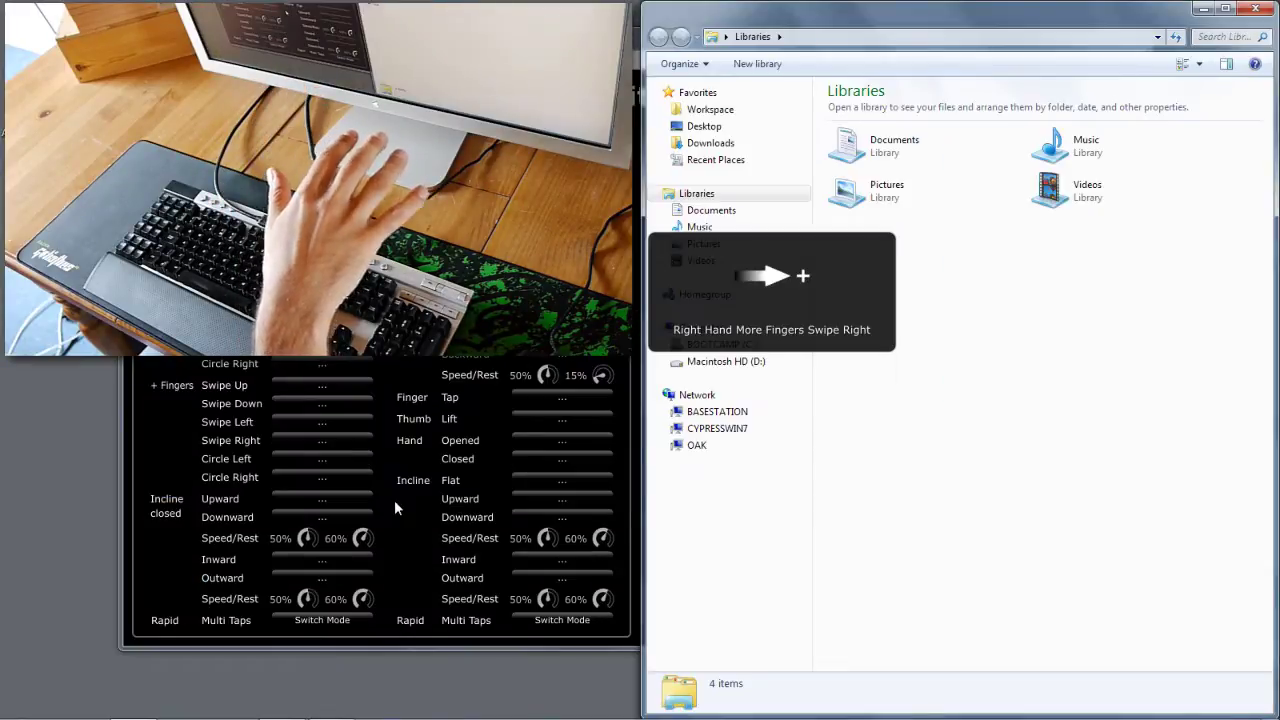
{"action": "key", "text": "super+Left"}
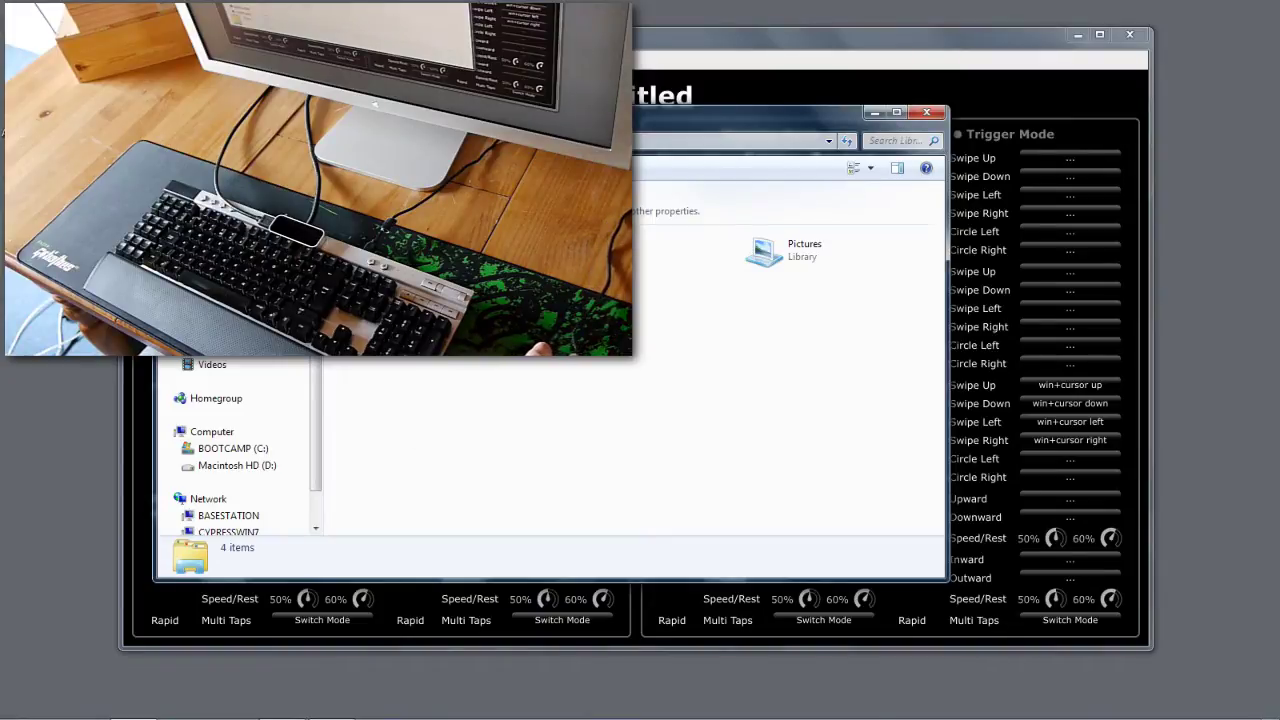
{"action": "key", "text": "super+Down"}
{"action": "key", "text": "super+Up"}
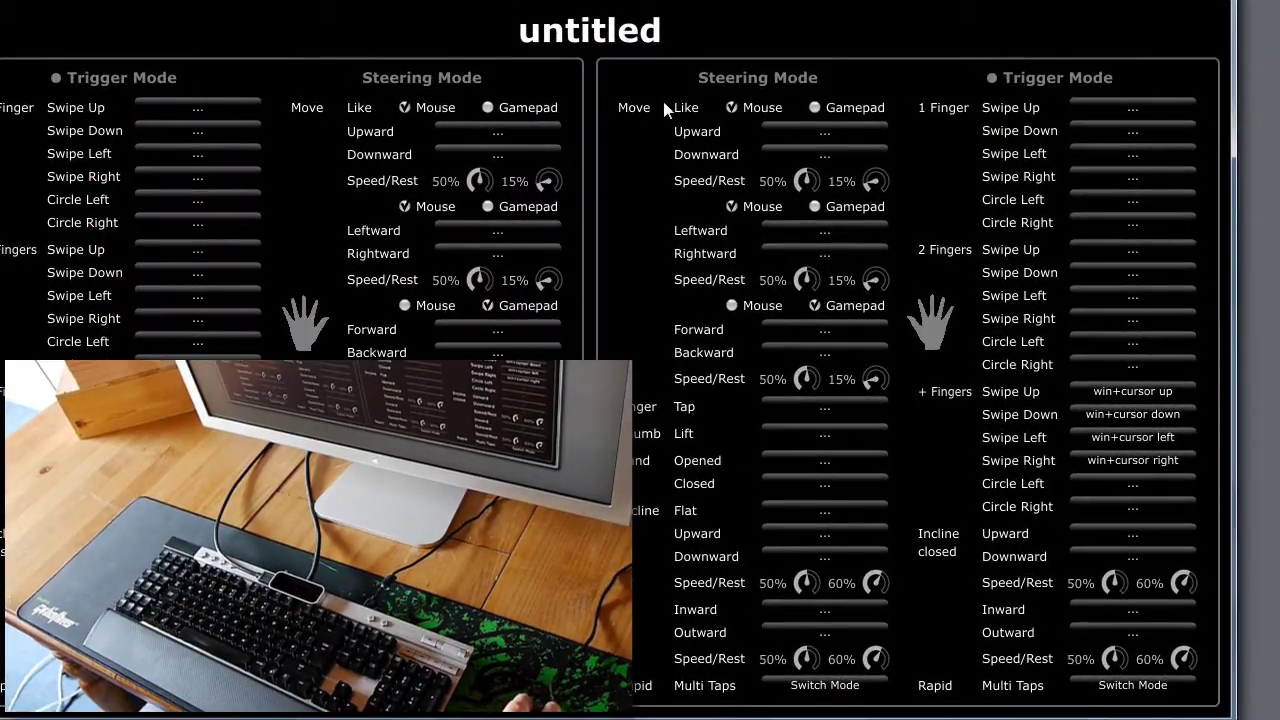
Map Upward, Downward, Leftward and Rightward moves to Mouse Move Up, Down, Left and Right
{"action": "left_click", "coordinate": [812, 128]}
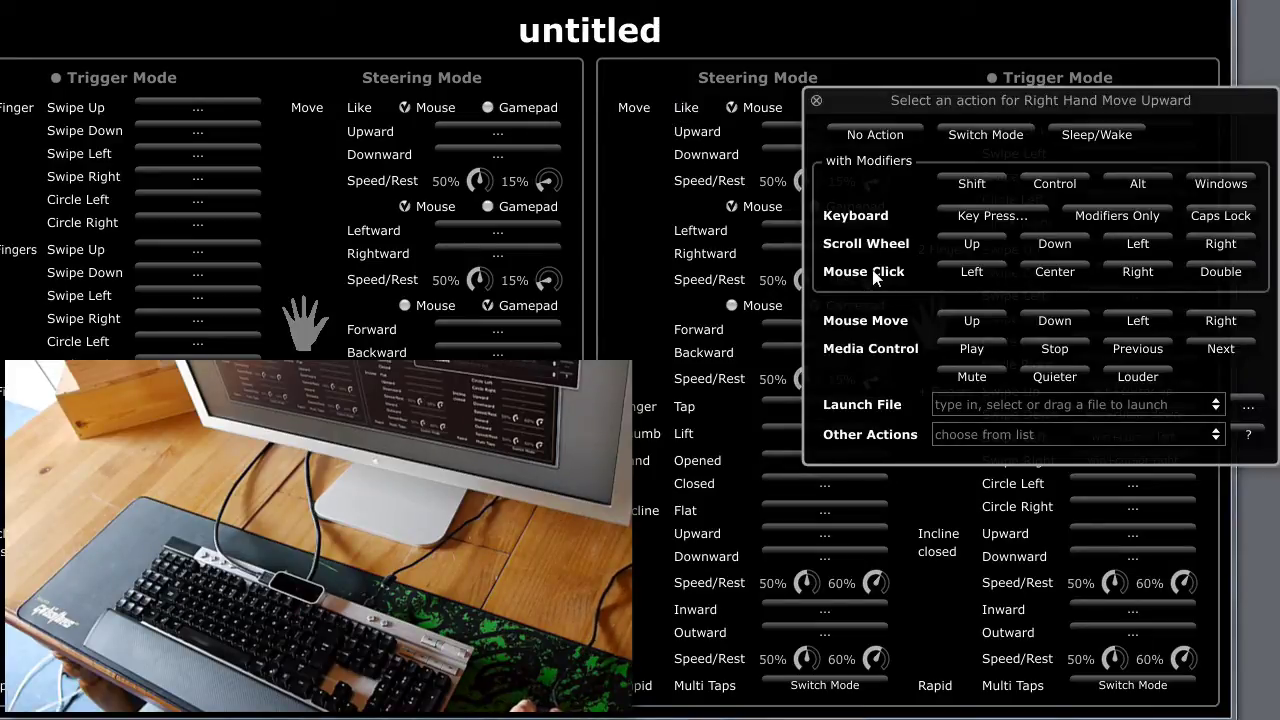
{"action": "left_click", "coordinate": [960, 321]}
{"action": "left_click", "coordinate": [824, 156]}
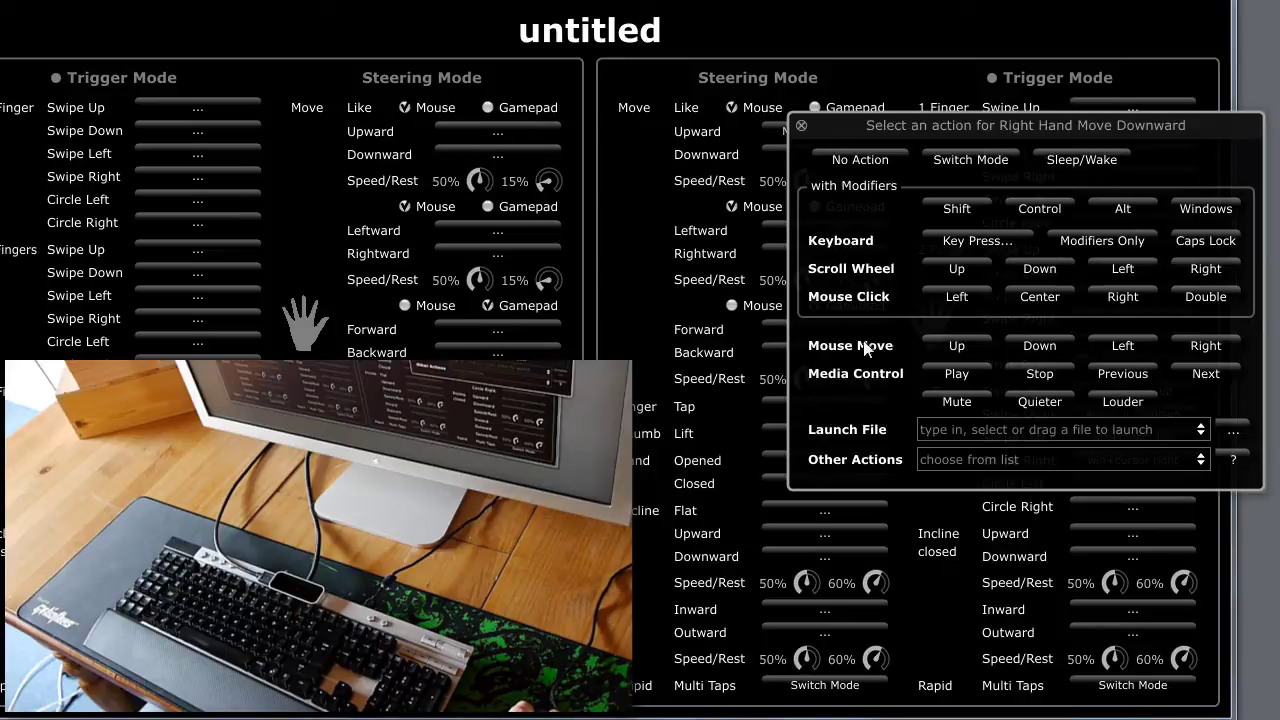
{"action": "left_click", "coordinate": [1039, 346]}
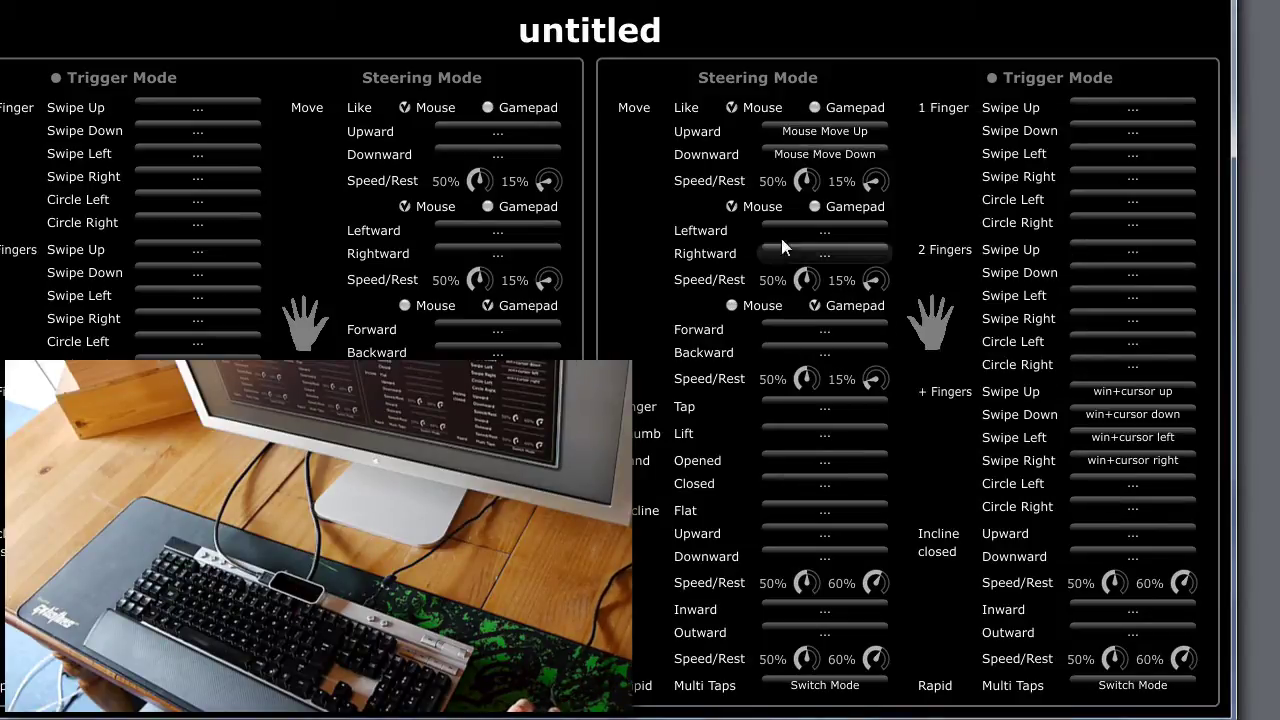
{"action": "left_click", "coordinate": [783, 236]}
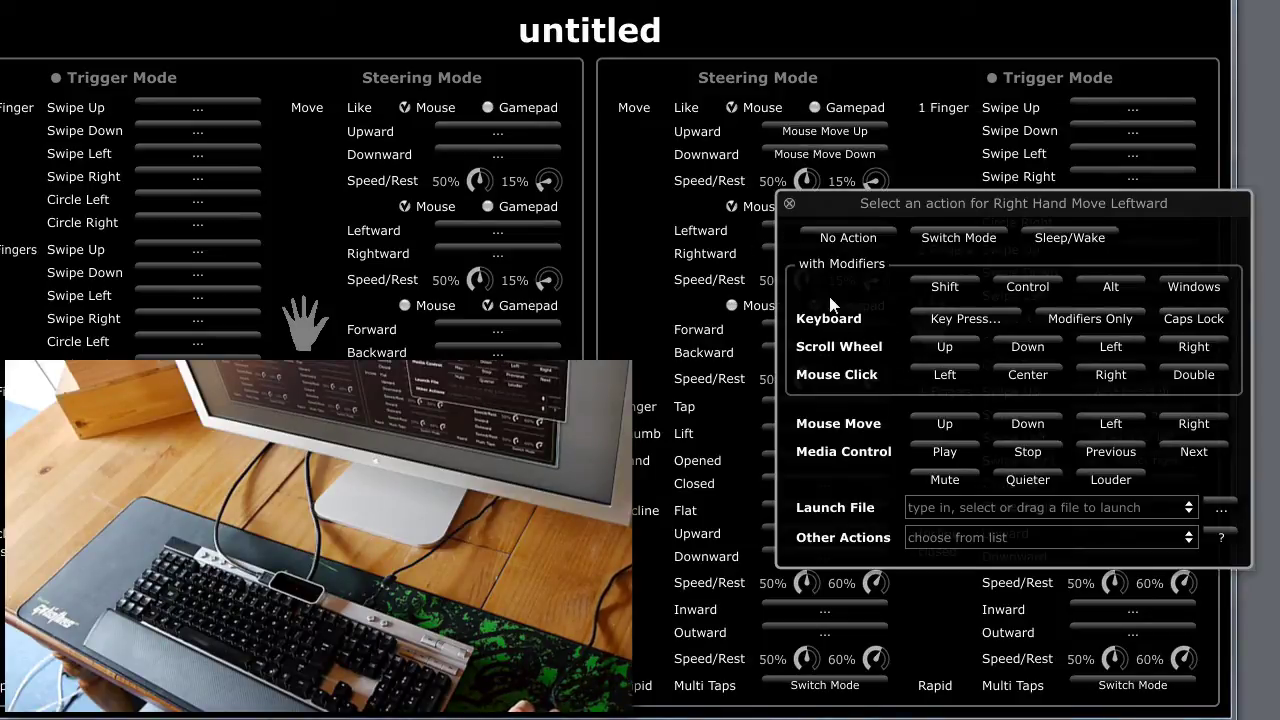
{"action": "left_click", "coordinate": [1110, 424]}
{"action": "left_click", "coordinate": [803, 253]}
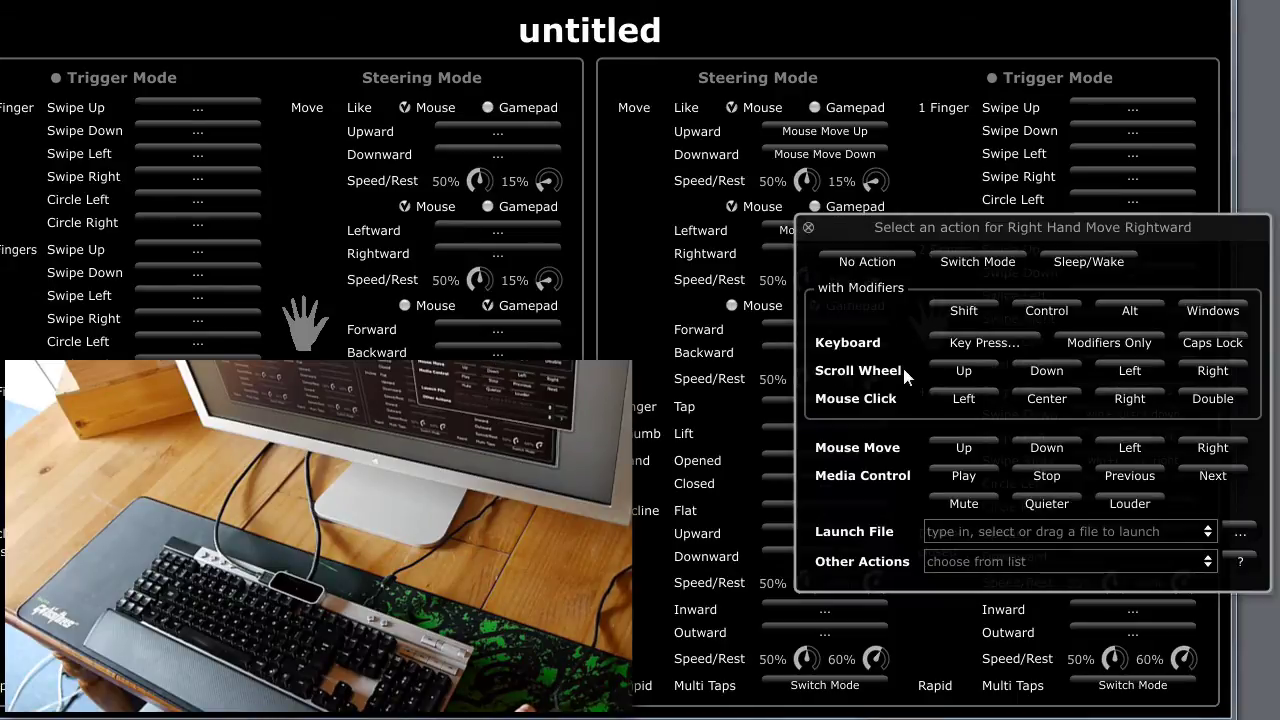
{"action": "left_click", "coordinate": [1208, 448]}
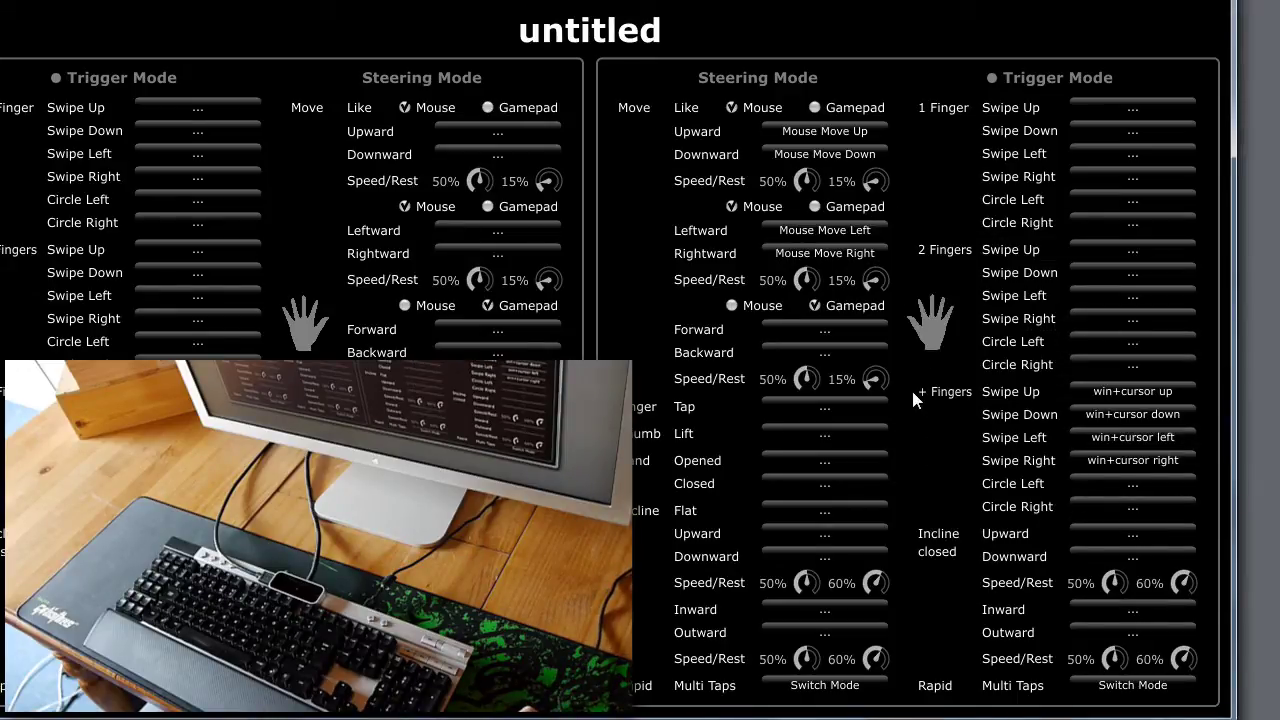
Turn the Upward/Downward Speed knob down to 31%, leaving rest at 15%
{"action": "mouse_move", "coordinate": [911, 391]}
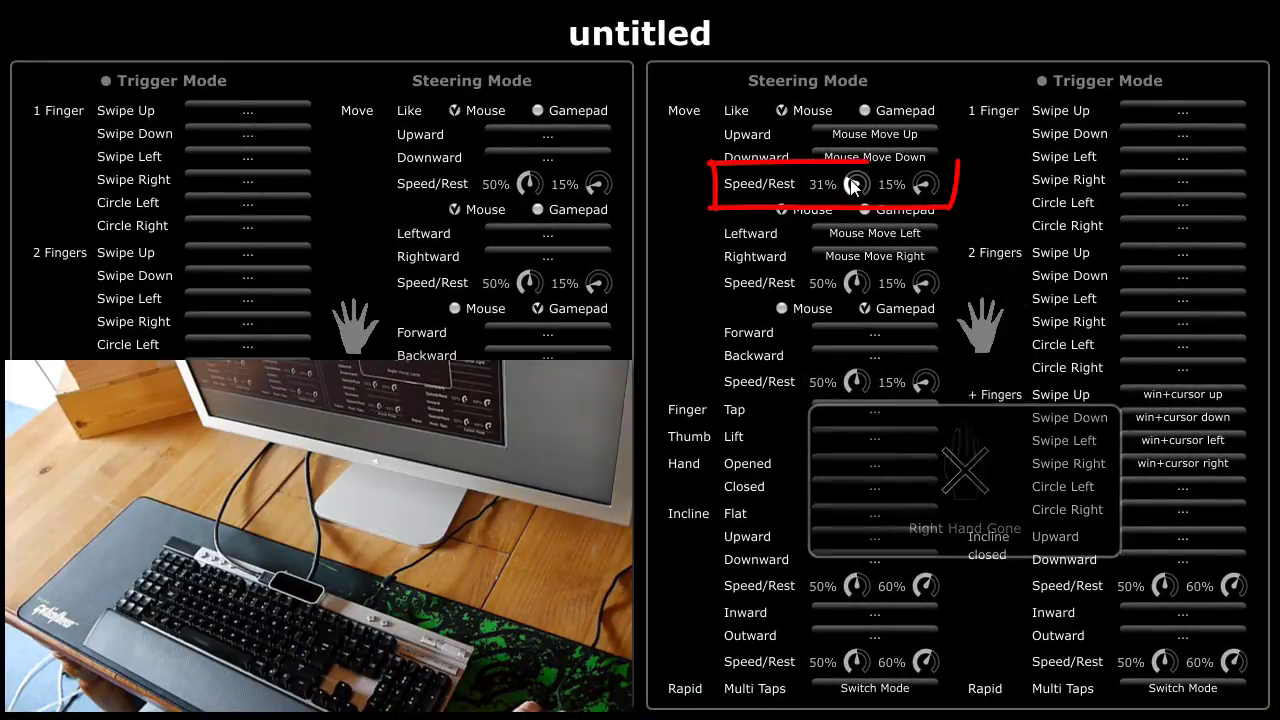
Set both Upward/Downward and Leftward/Rightward knob pairs to 26% speed and 42% rest
{"action": "scroll", "coordinate": [855, 185], "scroll_direction": "down", "scroll_amount": 5}
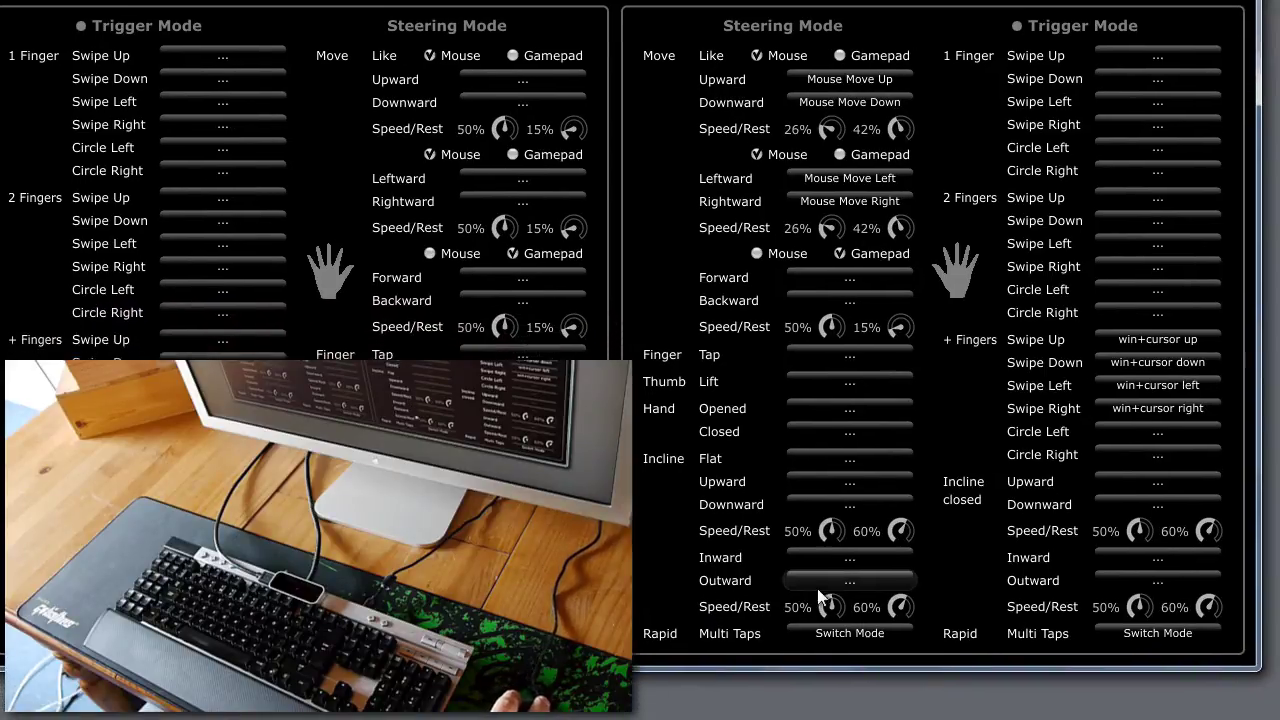
Assign Reposition to the right hand's Incline Outward action
{"action": "left_click", "coordinate": [860, 636]}
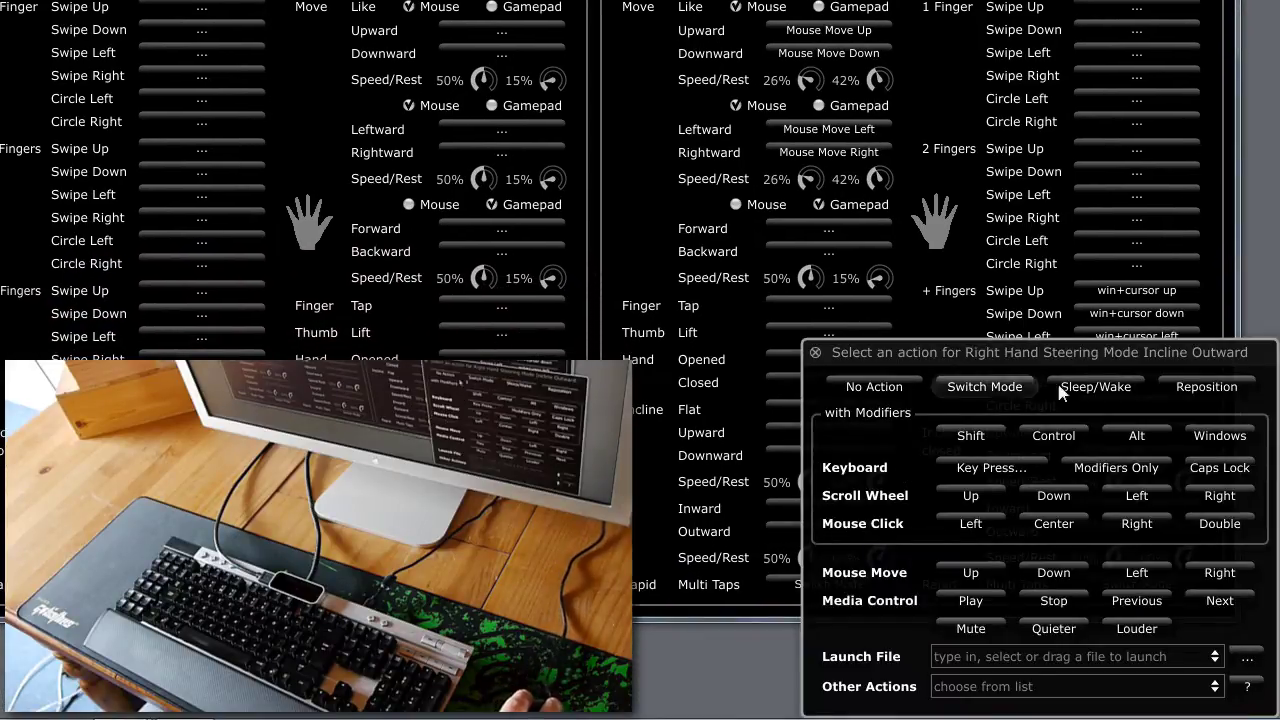
{"action": "left_click", "coordinate": [1210, 389]}
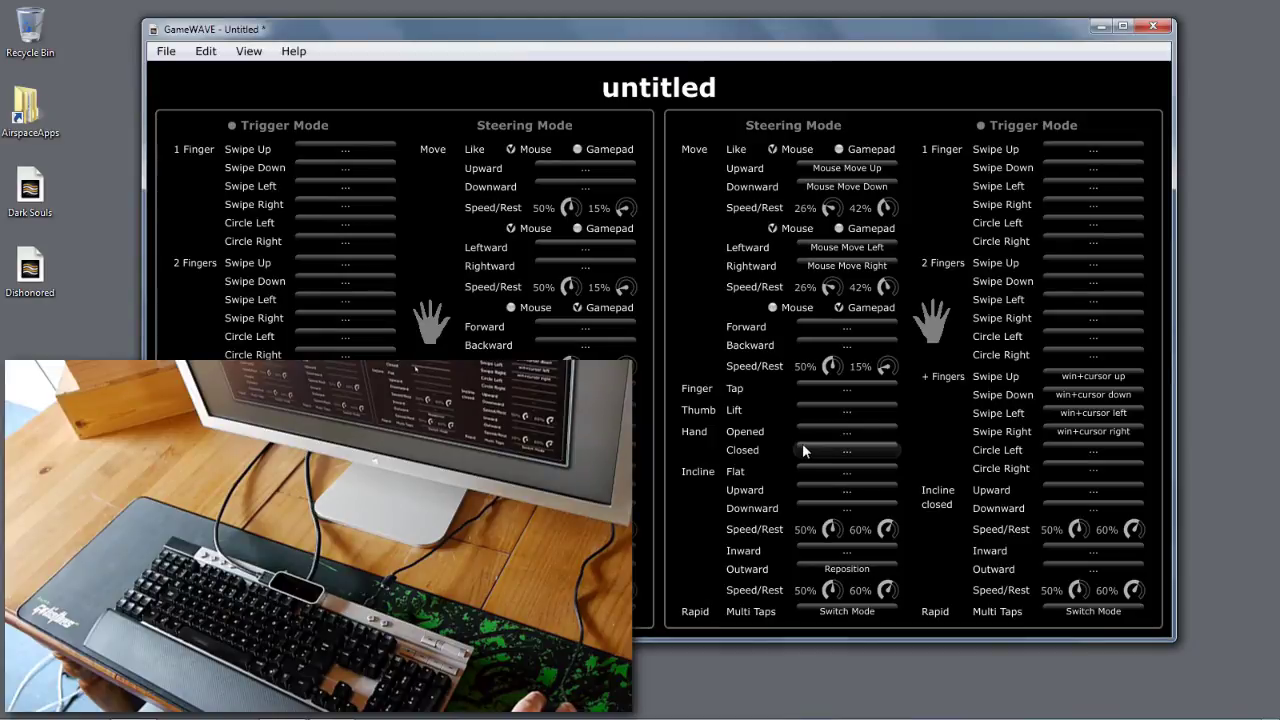
Assign Mouse Click Left to both Hand Closed and Finger Tap
{"action": "left_click", "coordinate": [803, 448]}
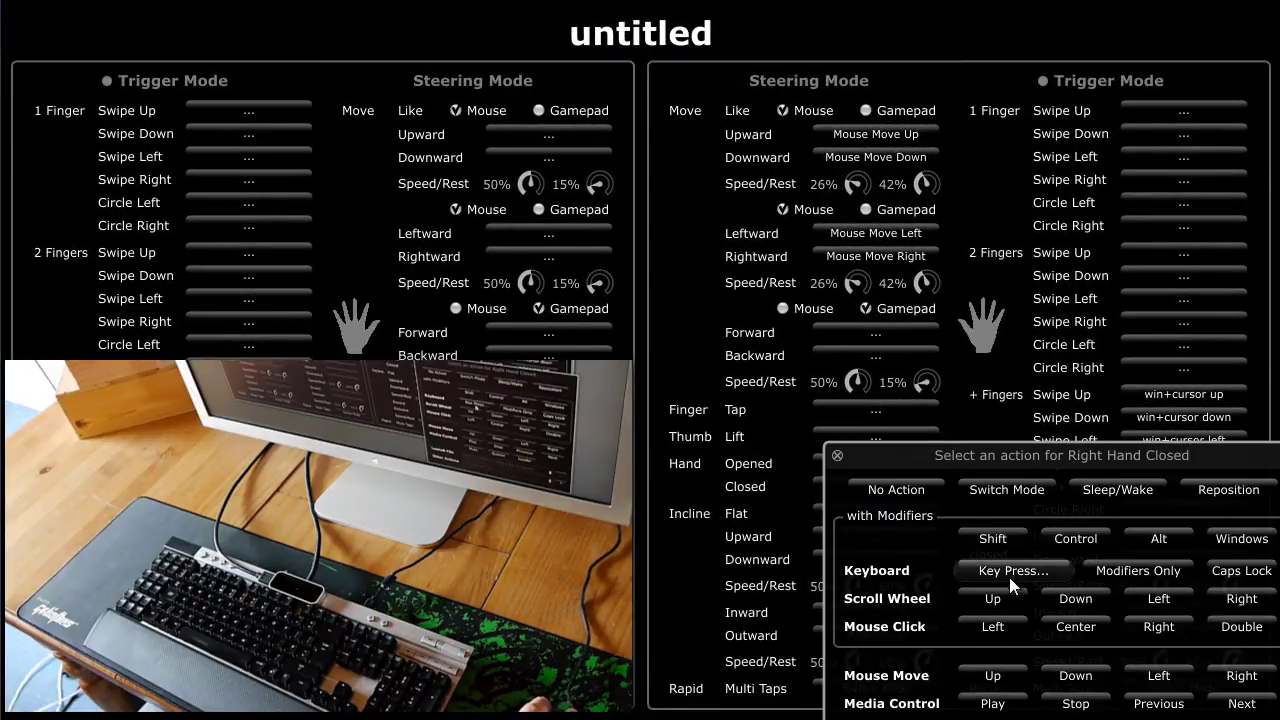
{"action": "left_click", "coordinate": [994, 626]}
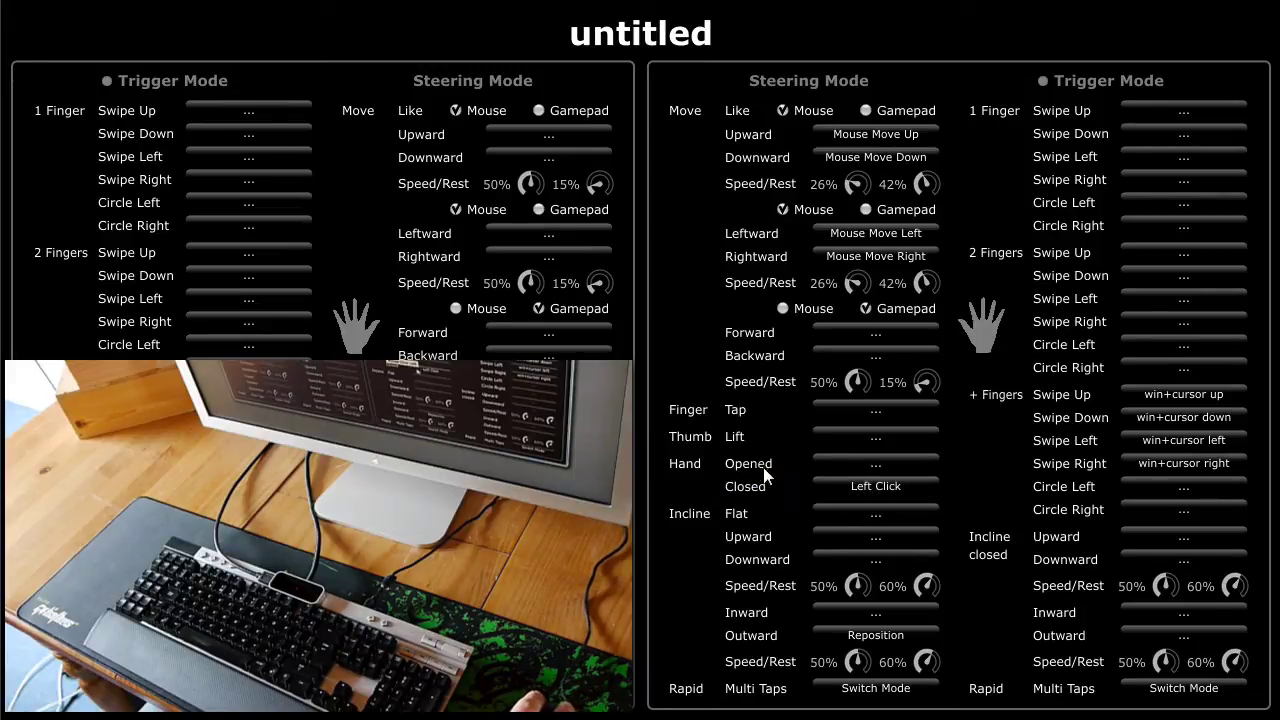
{"action": "left_click", "coordinate": [850, 411]}
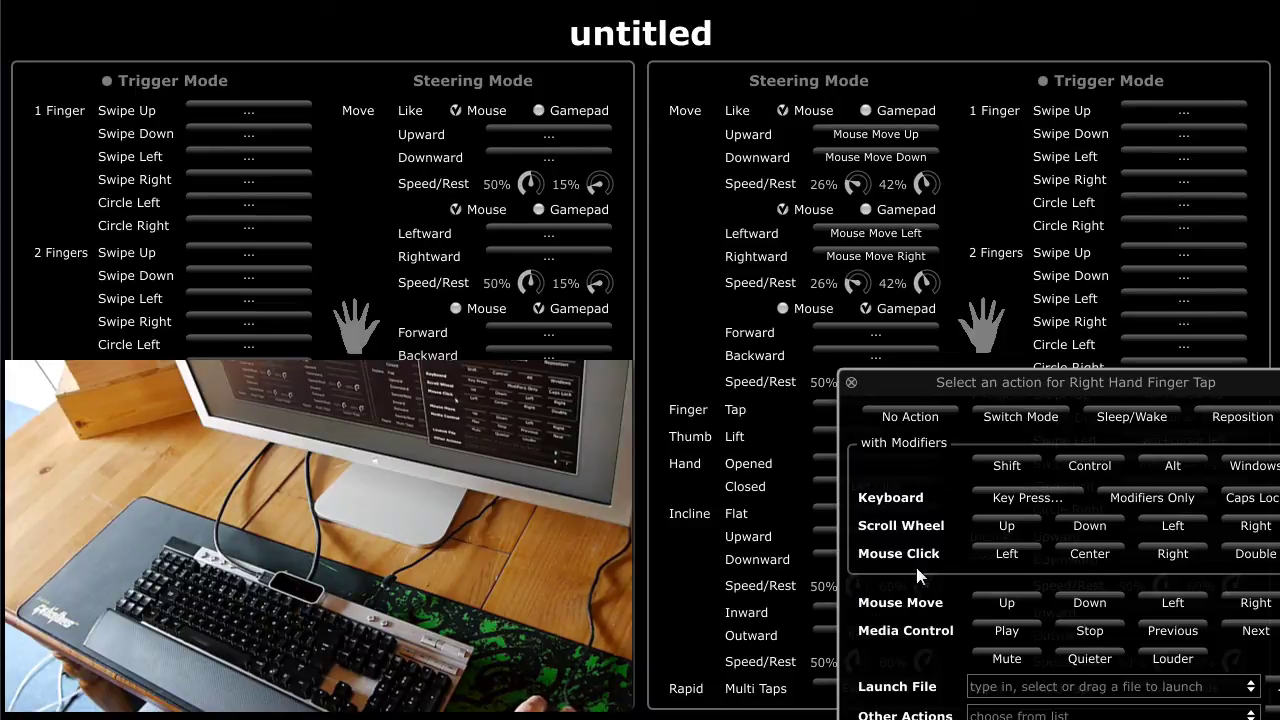
{"action": "left_click", "coordinate": [980, 556]}
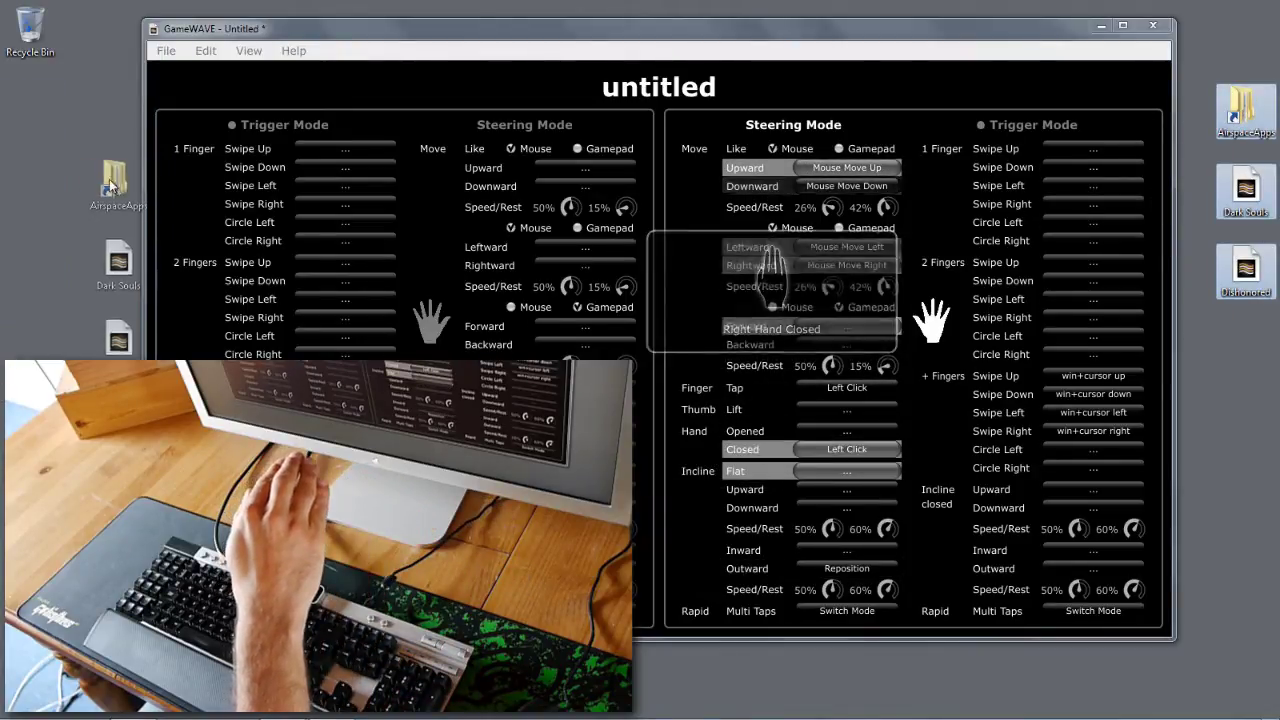
{"action": "mouse_move", "coordinate": [110, 183]}
{"action": "left_mouse_down"}
{"action": "mouse_move", "coordinate": [74, 181]}
{"action": "mouse_move", "coordinate": [28, 110]}
{"action": "left_mouse_up"}
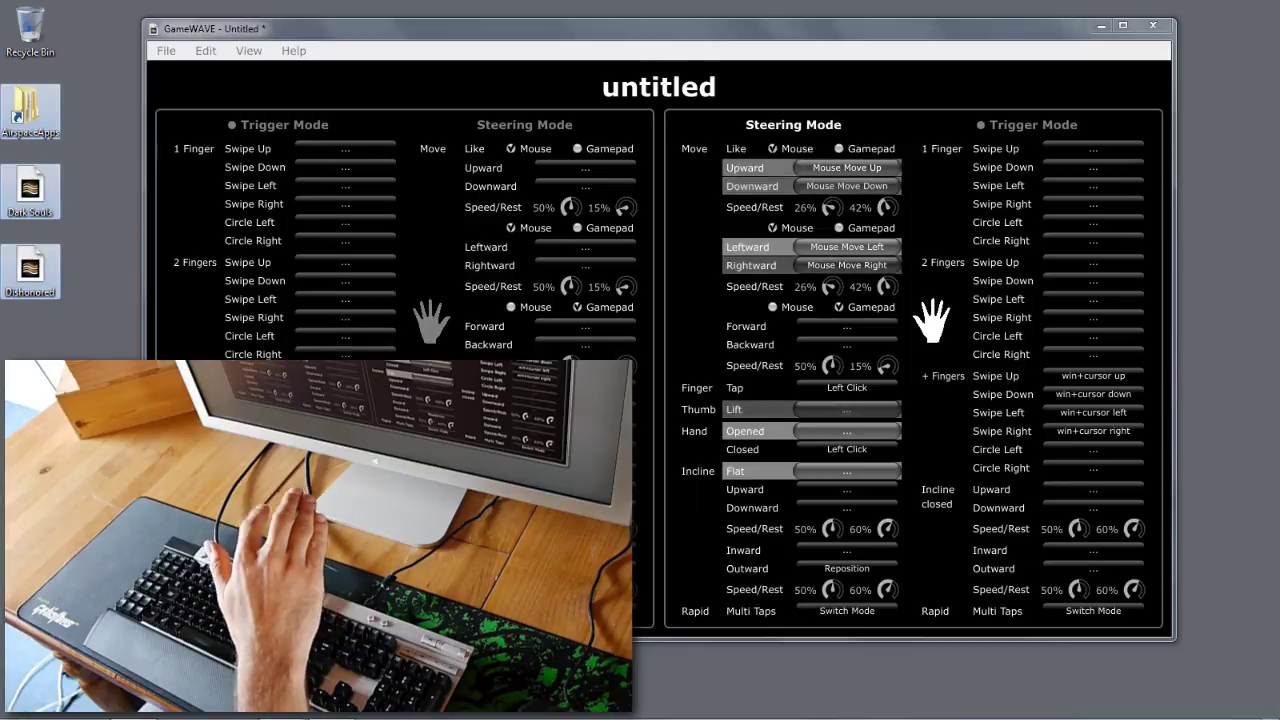
{"action": "left_click", "coordinate": [1184, 297]}
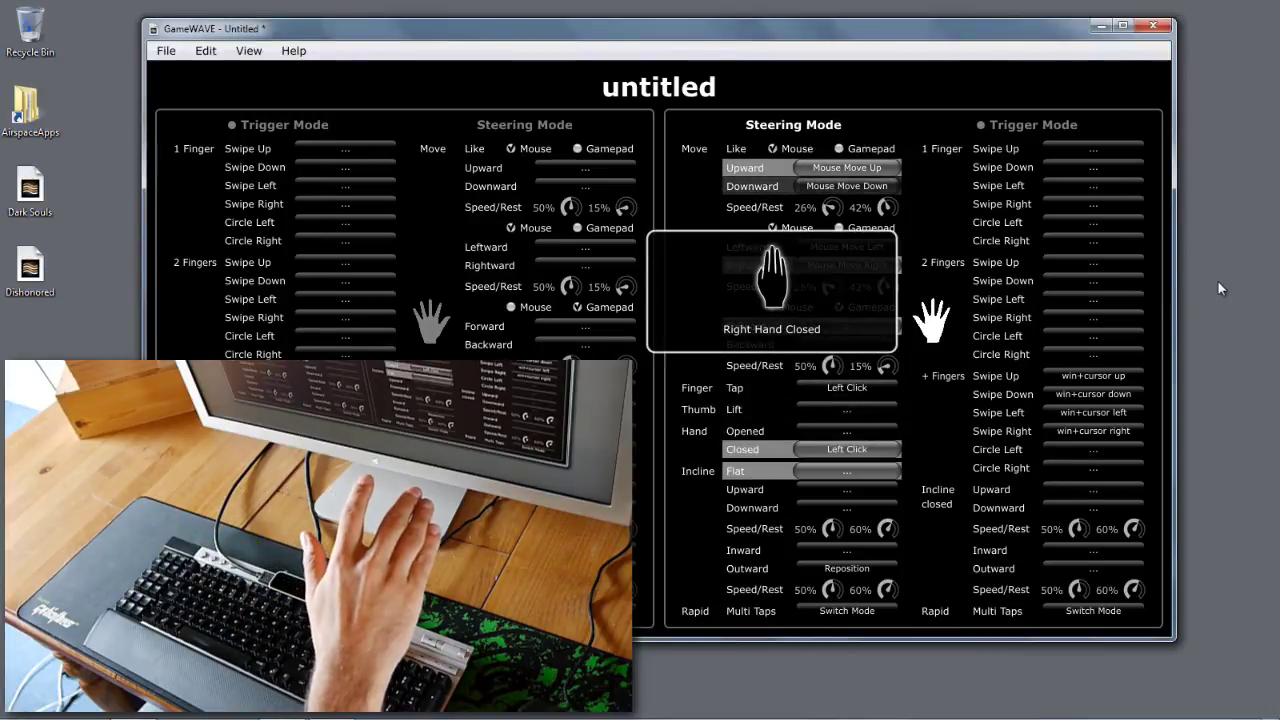
{"action": "left_click", "coordinate": [1215, 290]}
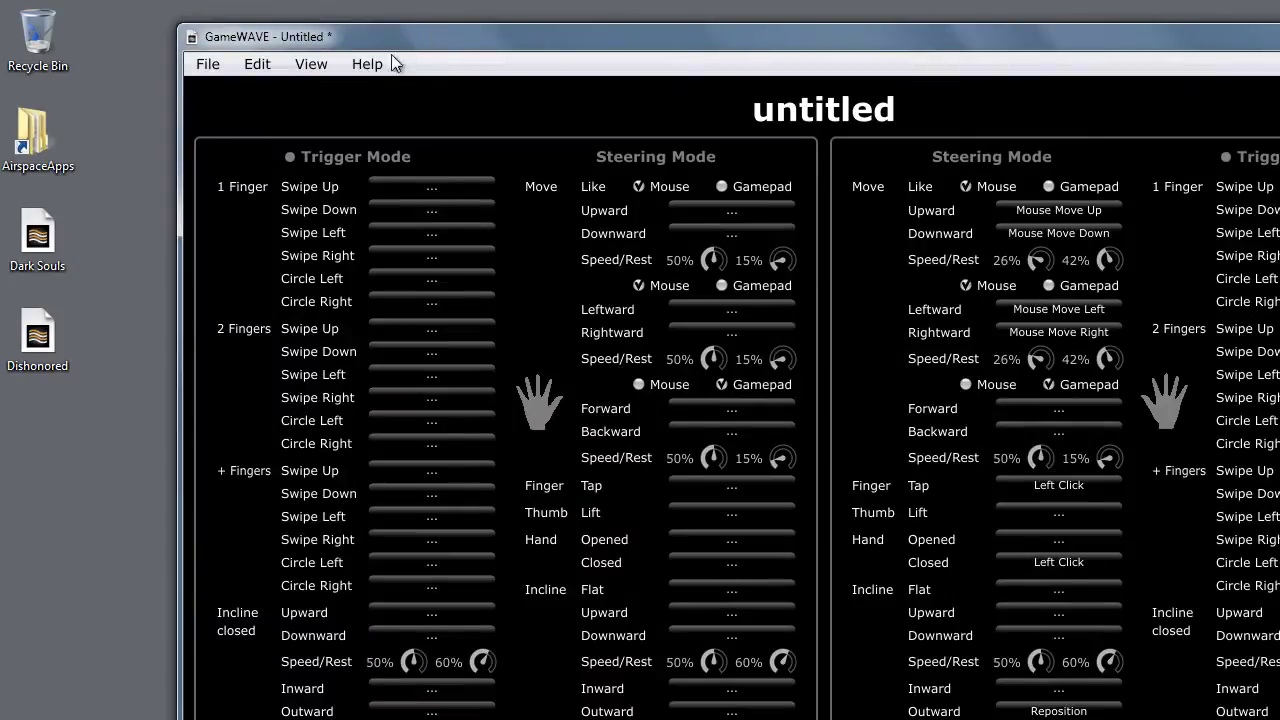
Set Fingers for open hand to 2 in File > Document Settings and confirm
{"action": "left_click", "coordinate": [311, 64]}
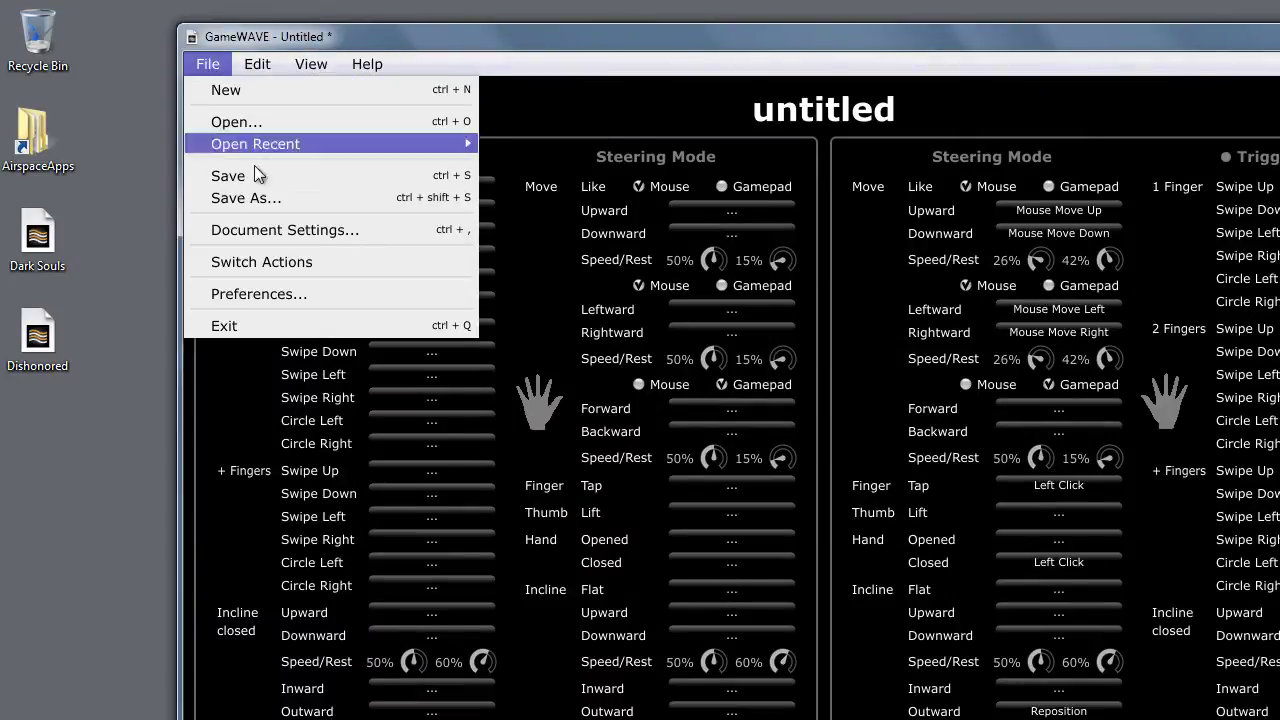
{"action": "left_click", "coordinate": [274, 231]}
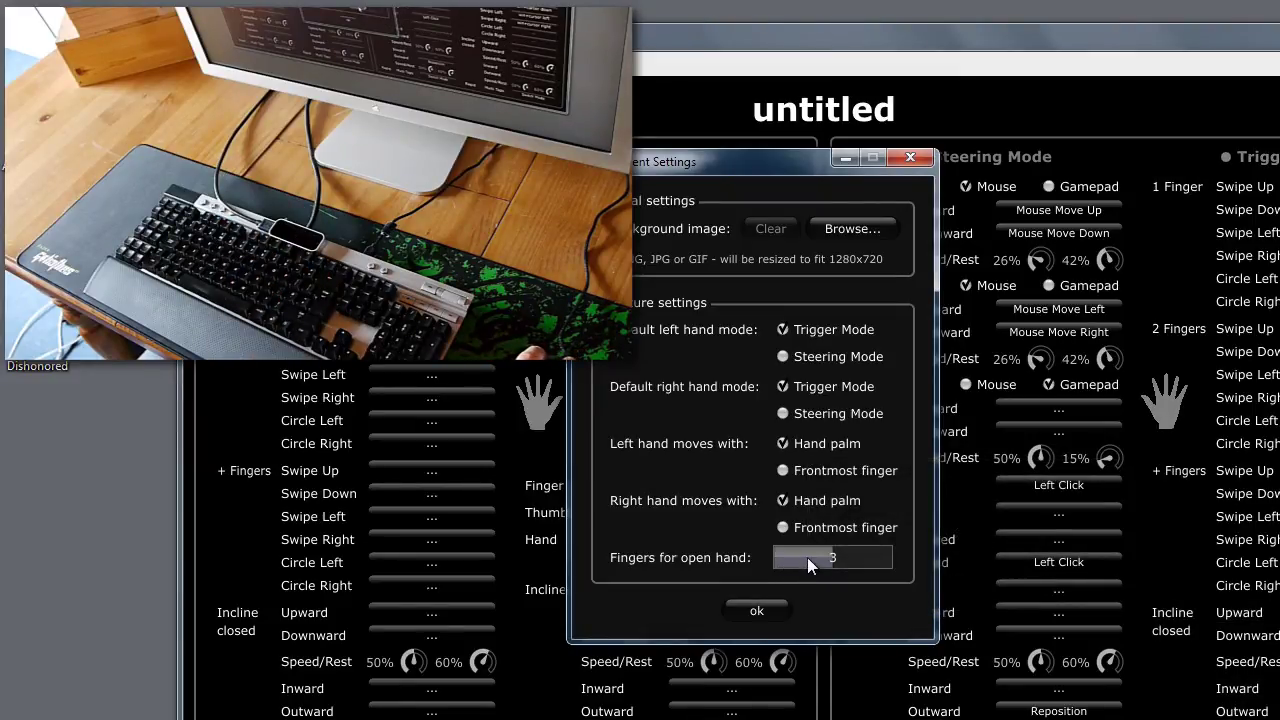
{"action": "left_click", "coordinate": [807, 556]}
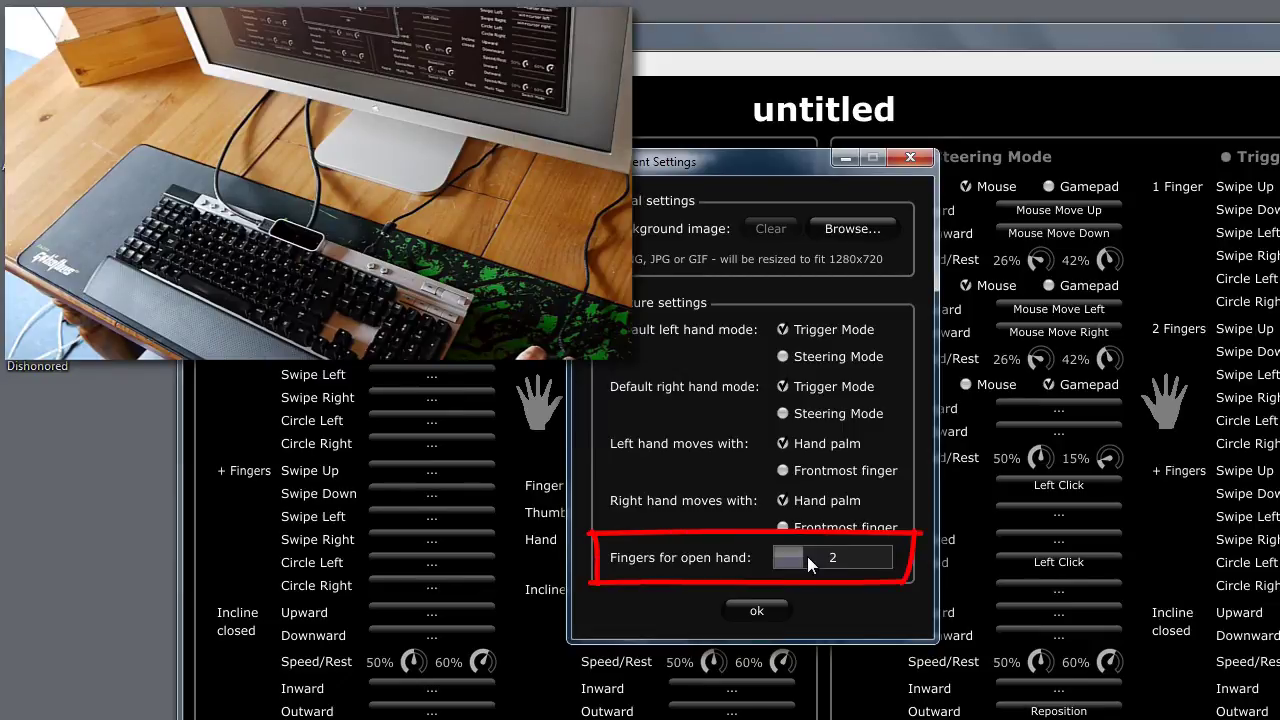
{"action": "left_click", "coordinate": [744, 606]}
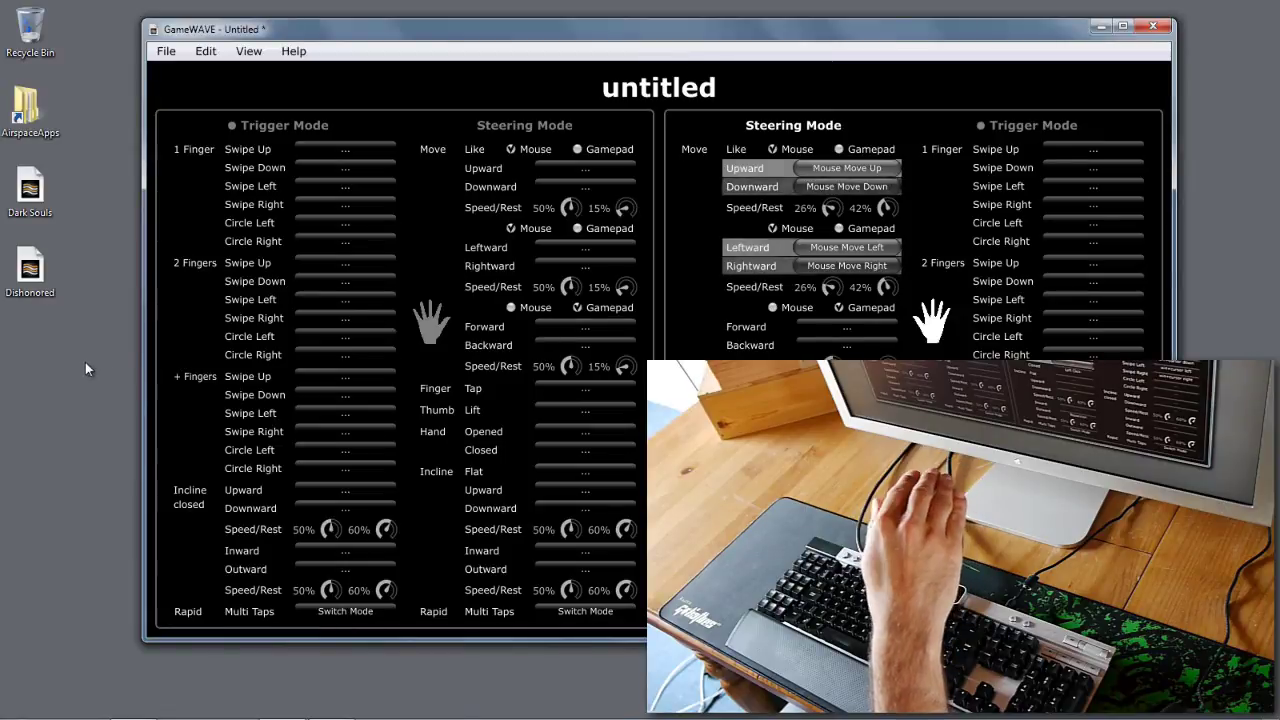
{"action": "mouse_move", "coordinate": [85, 362]}
{"action": "left_mouse_down"}
{"action": "mouse_move", "coordinate": [20, 132]}
{"action": "mouse_move", "coordinate": [34, 132]}
{"action": "mouse_move", "coordinate": [30, 164]}
{"action": "mouse_move", "coordinate": [55, 195]}
{"action": "left_mouse_up"}
{"action": "mouse_move", "coordinate": [86, 277]}
{"action": "left_mouse_down"}
{"action": "mouse_move", "coordinate": [20, 150]}
{"action": "mouse_move", "coordinate": [65, 333]}
{"action": "mouse_move", "coordinate": [62, 322]}
{"action": "left_mouse_up"}
{"action": "mouse_move", "coordinate": [35, 272]}
{"action": "left_mouse_down"}
{"action": "mouse_move", "coordinate": [98, 428]}
{"action": "mouse_move", "coordinate": [72, 484]}
{"action": "mouse_move", "coordinate": [96, 512]}
{"action": "left_mouse_up"}
{"action": "mouse_move", "coordinate": [80, 330]}
{"action": "left_mouse_down"}
{"action": "mouse_move", "coordinate": [108, 510]}
{"action": "mouse_move", "coordinate": [100, 500]}
{"action": "left_mouse_up"}
{"action": "left_click_drag", "start_coordinate": [92, 430], "coordinate": [54, 212]}
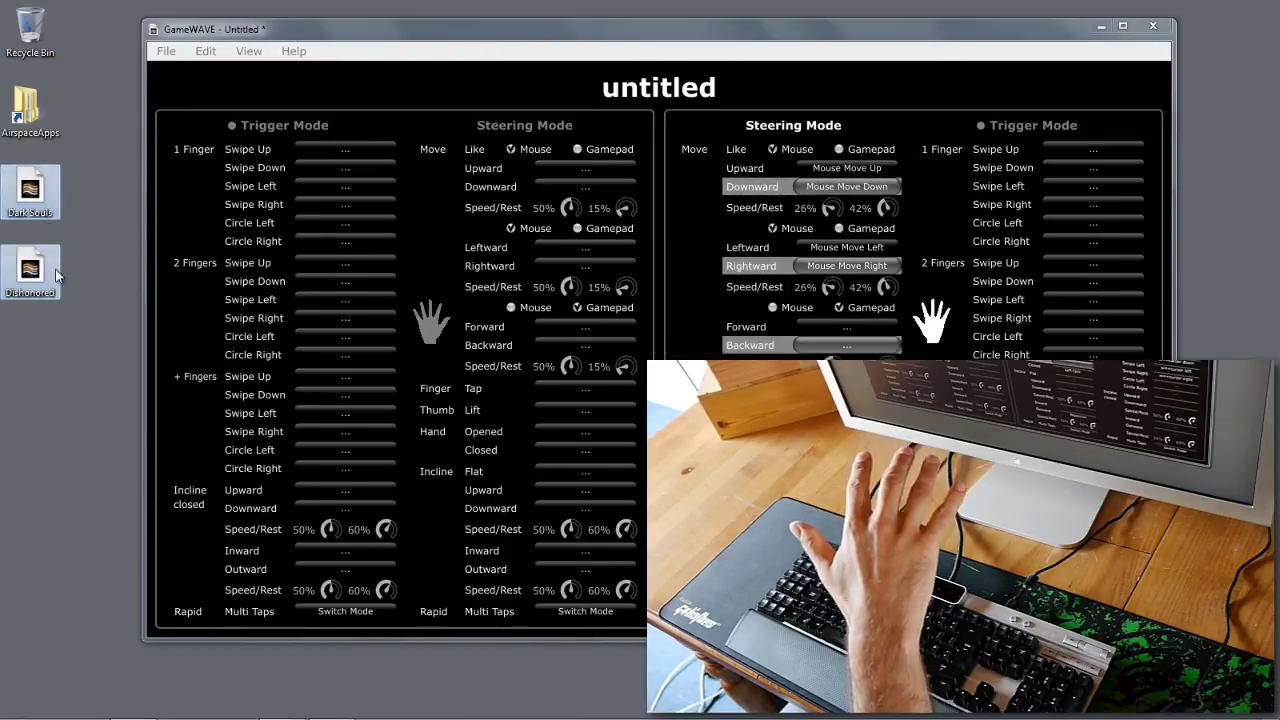
{"action": "left_click", "coordinate": [90, 451]}
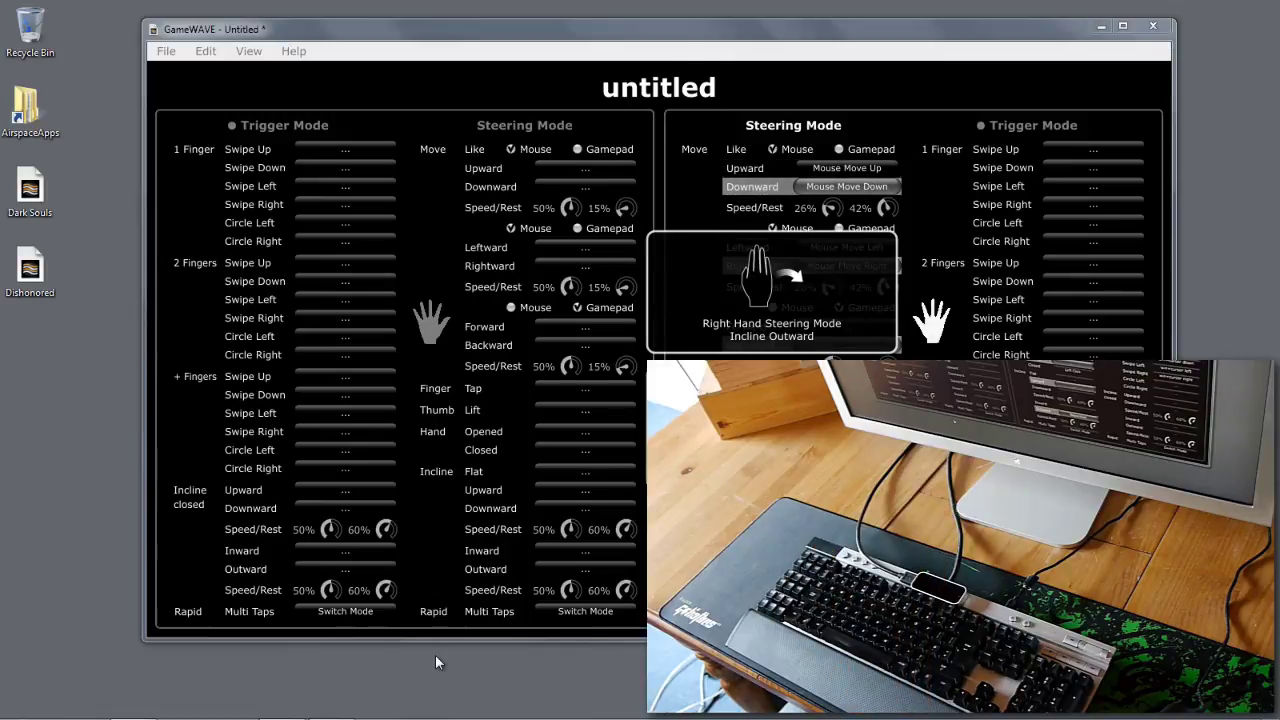